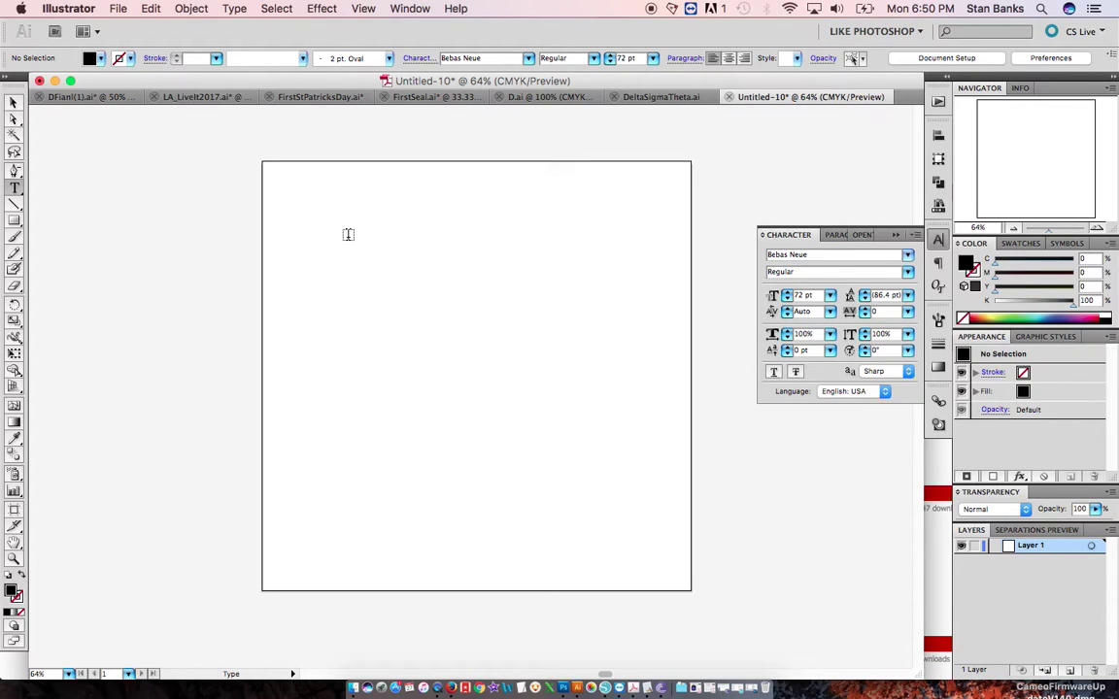
Add the text RED in Bebas Neue near the artboard's upper edge and enlarge it to about 312 pt.
left_click(429, 279)
type("RED")
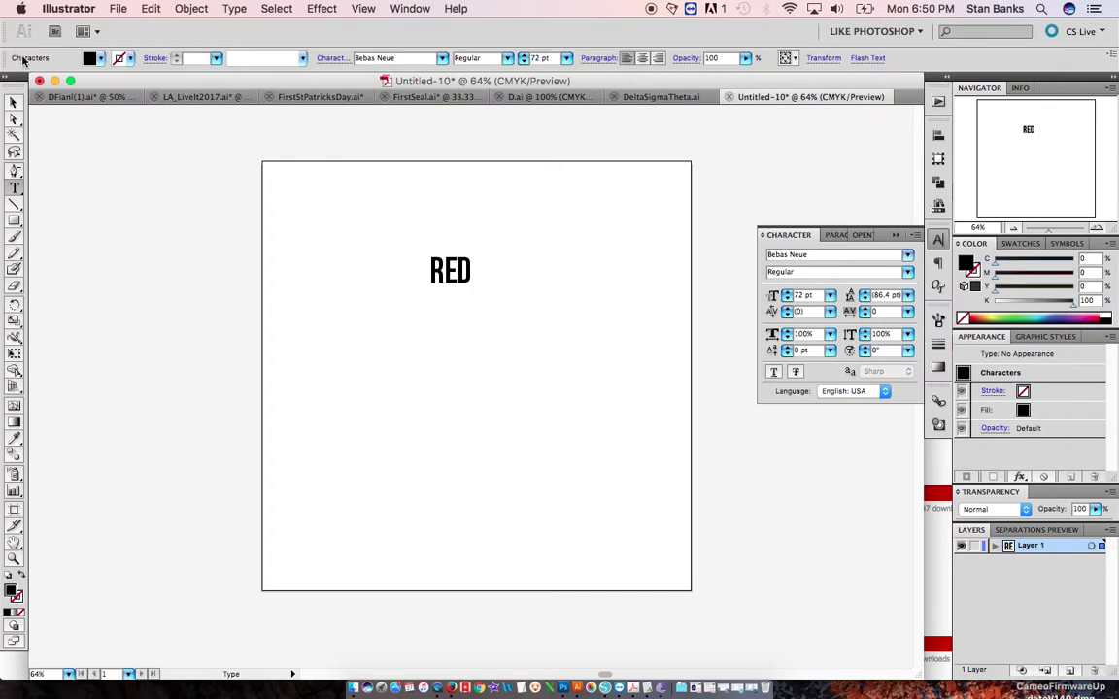
left_click(14, 102)
left_click_drag(473, 254, 542, 192)
left_click_drag(530, 258, 559, 224)
Duplicate RED beneath itself, change the copy to N and shrink it to about 136 pt, leaving another copy lower down.
left_click_drag(483, 282, 478, 399)
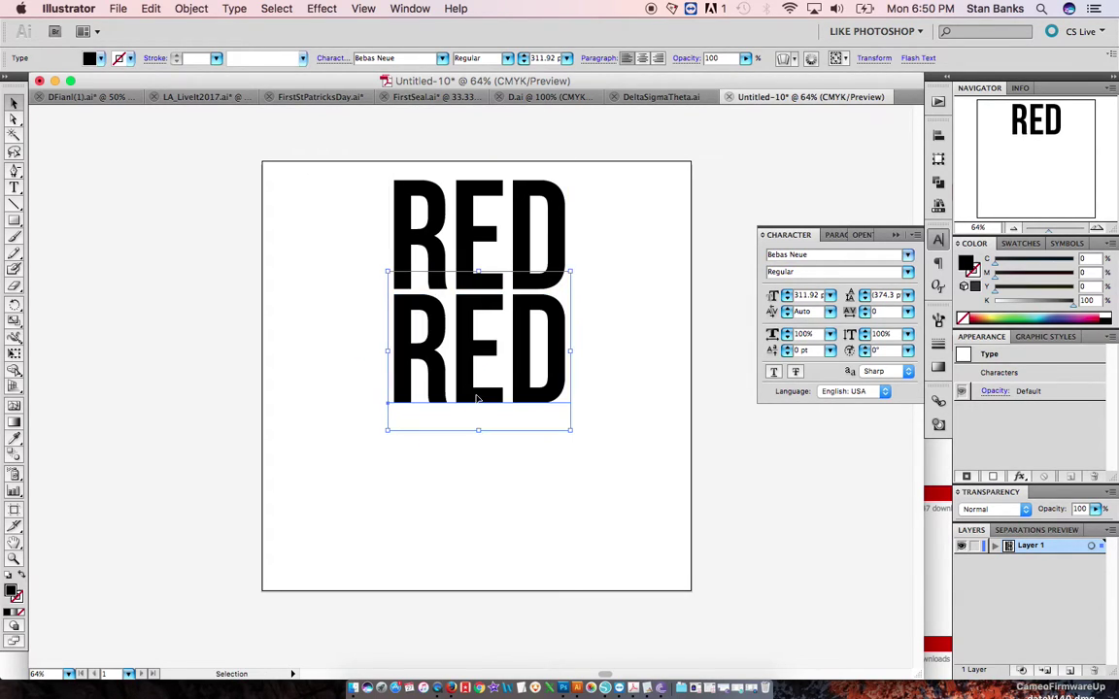
double_click(477, 393)
type("N")
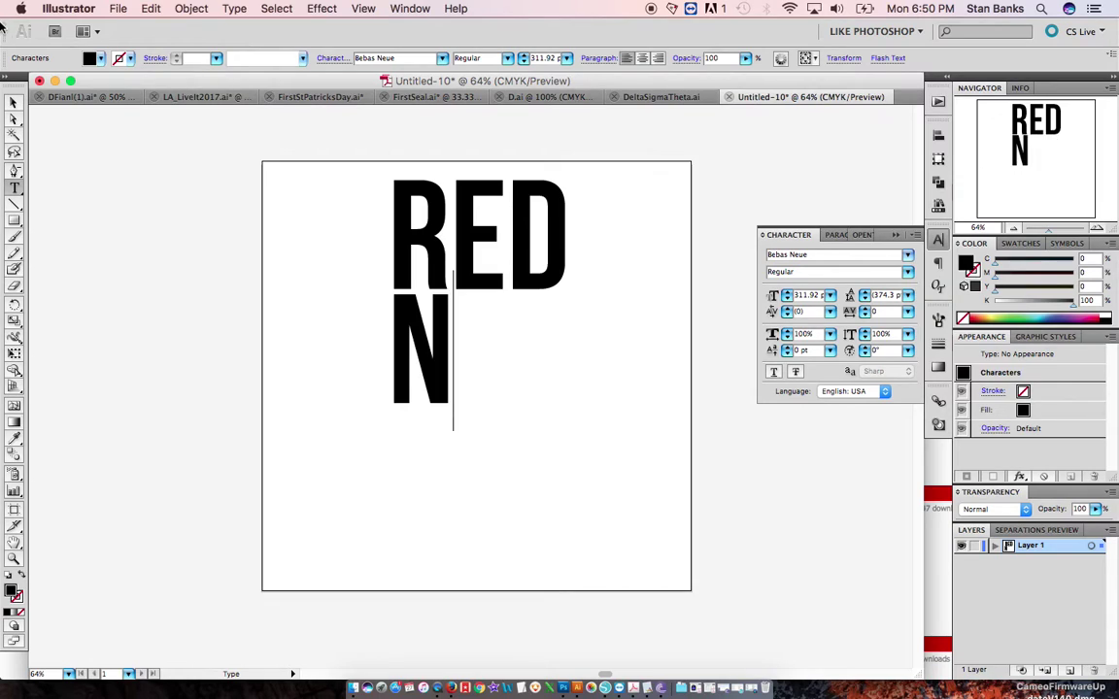
key("Escape")
left_click_drag(385, 272, 471, 464)
Change the lower N copy to BOUGIE and enlarge it to about 275 pt directly beneath the N.
double_click(471, 462)
key("super+a")
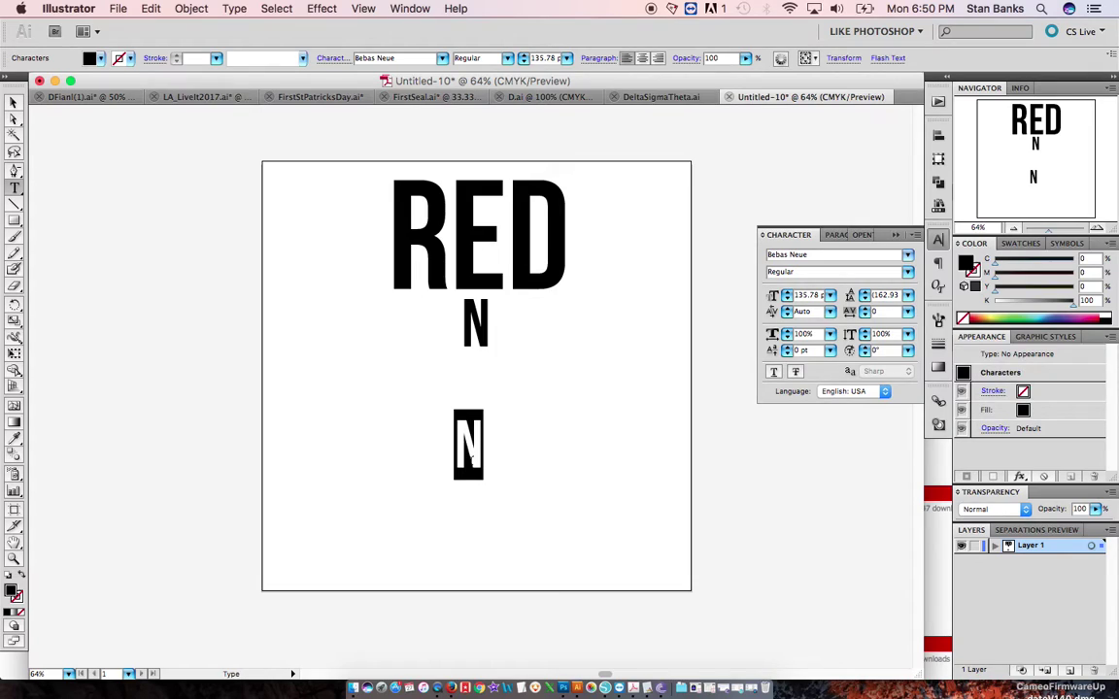
type("BOUGIE")
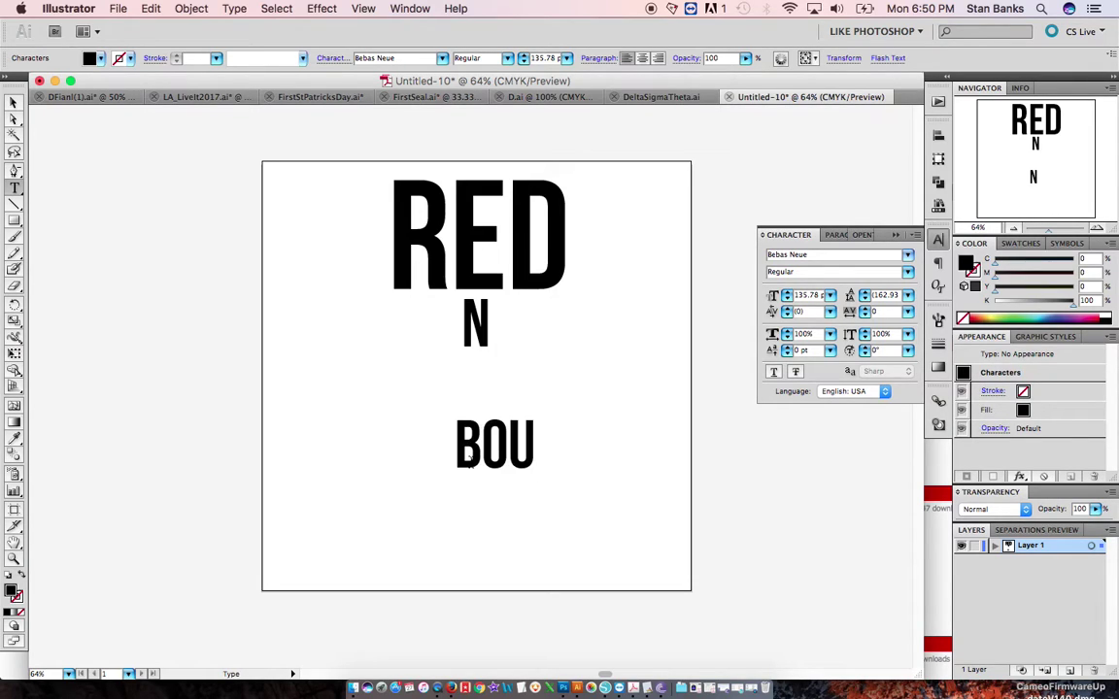
left_click(14, 104)
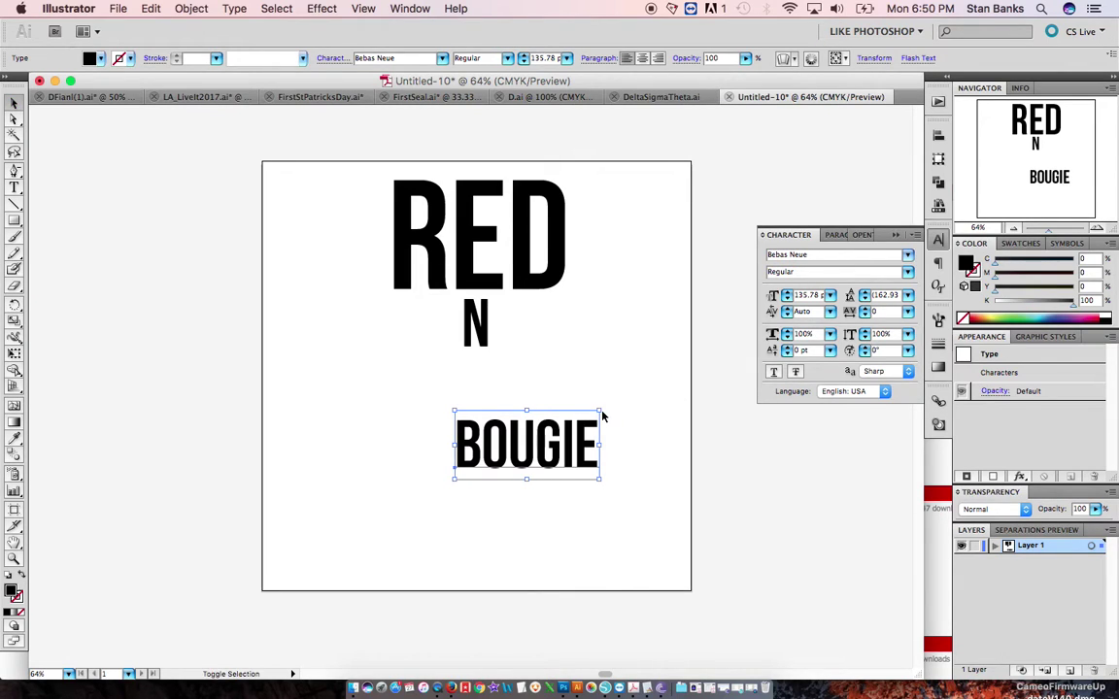
left_click_drag(600, 412, 675, 375)
left_click_drag(551, 435, 486, 399)
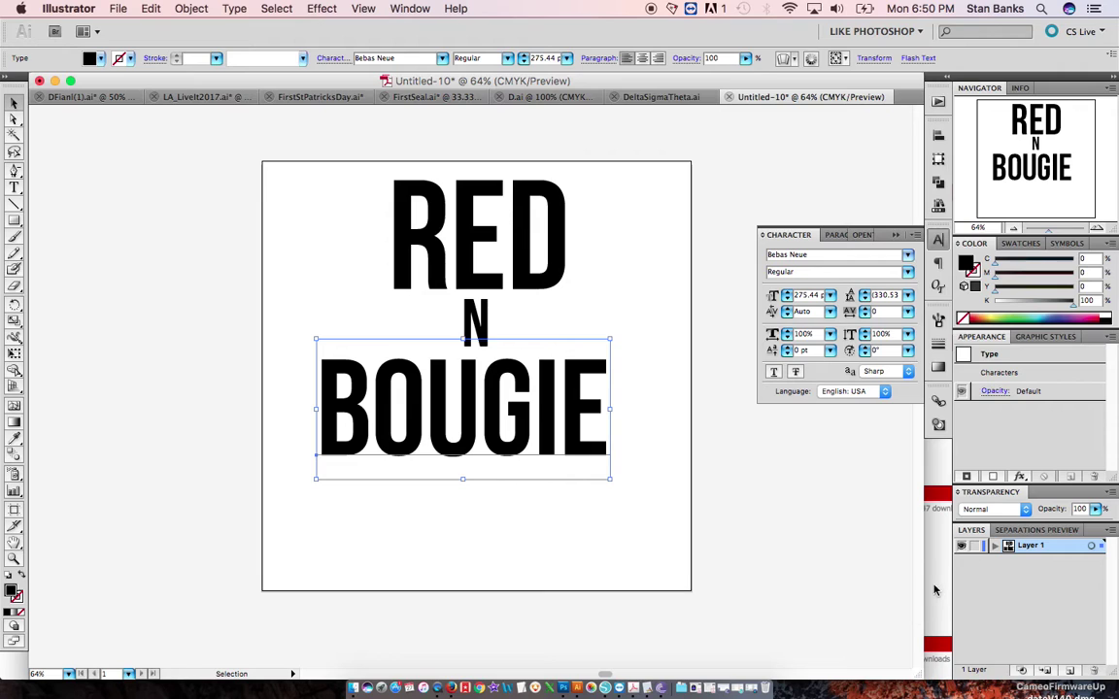
Check the script font previews on DaFont in Firefox, and back in Illustrator set BOUGIE in the Infinite Stroke font.
key("super+Tab")
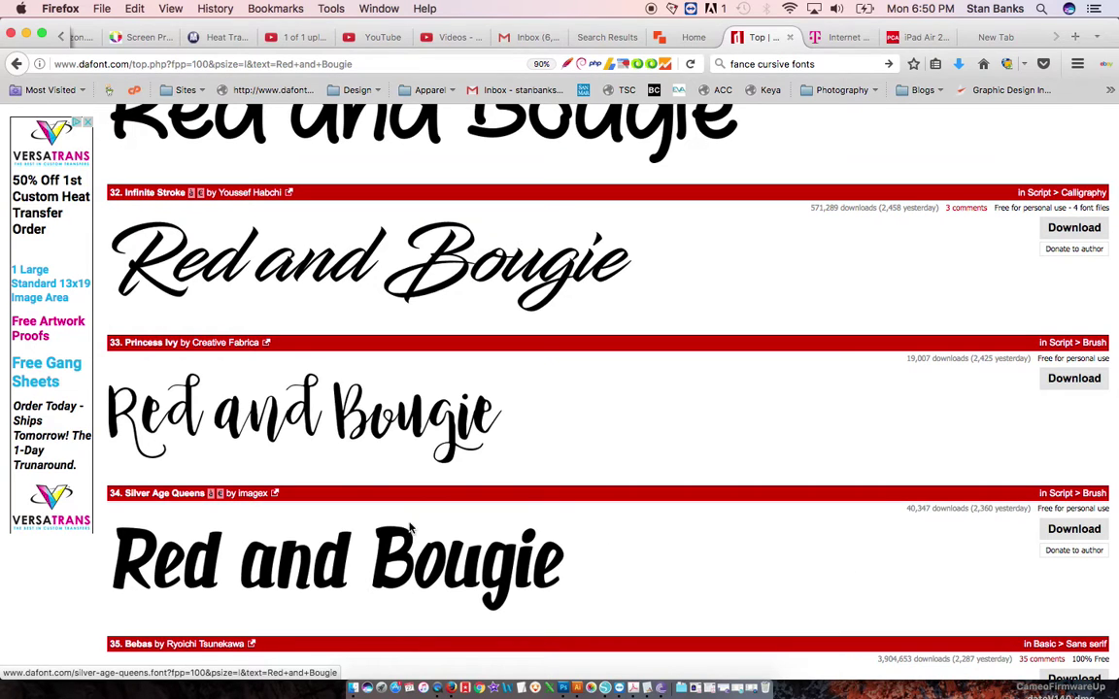
scroll(375, 524, "up", 2)
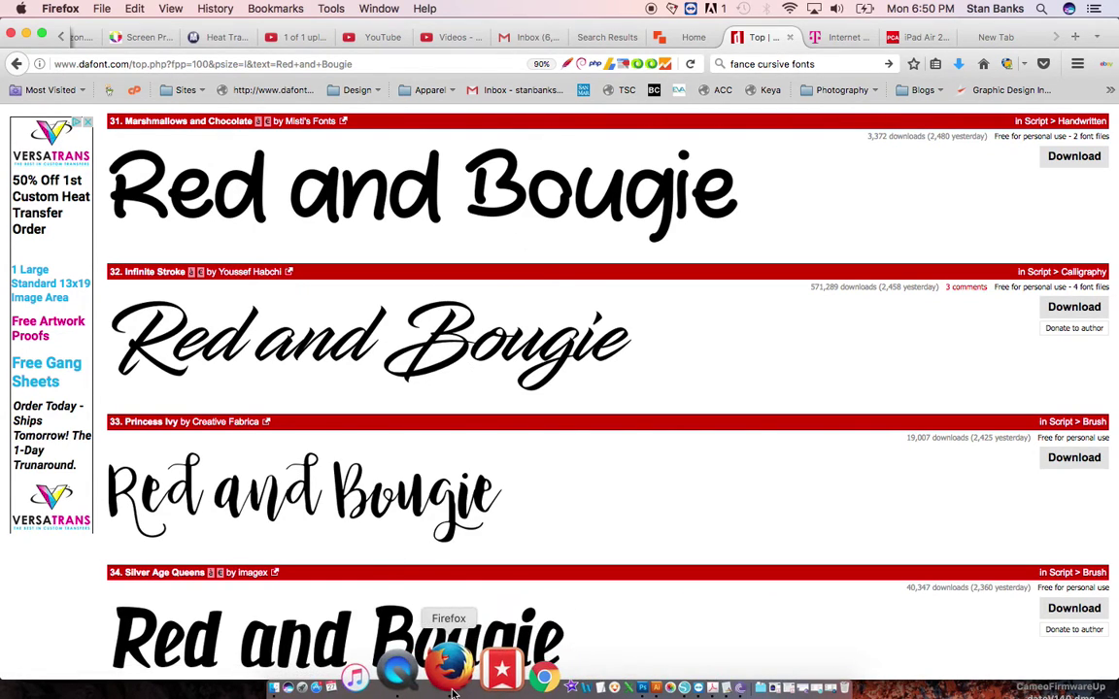
left_click(579, 670)
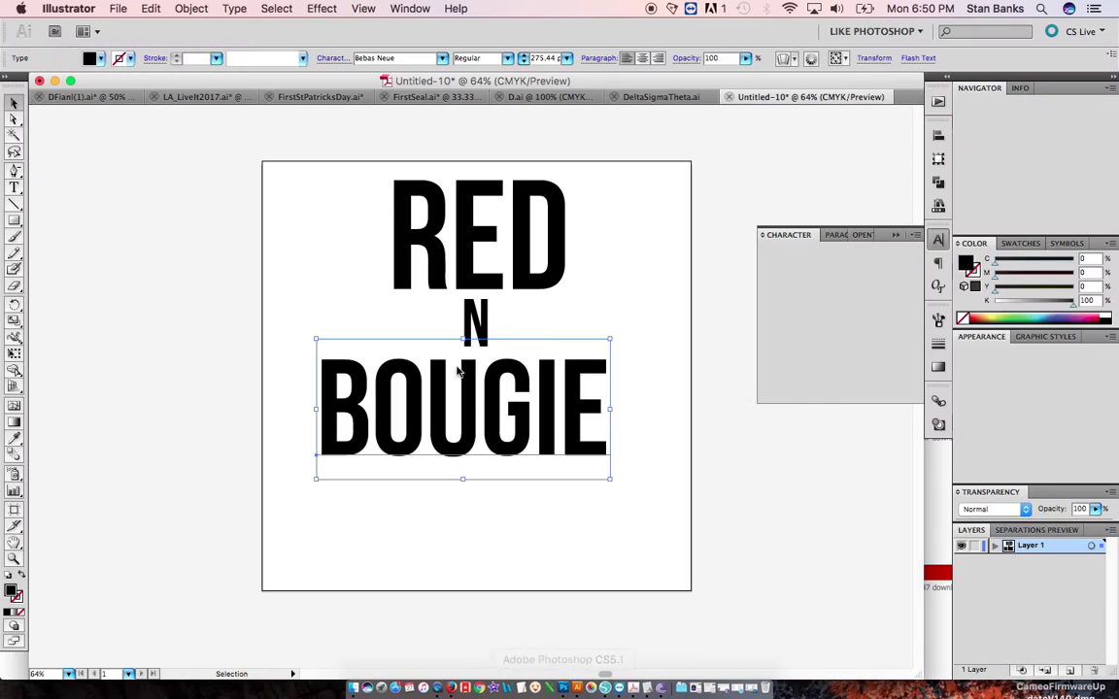
left_click(412, 54)
type("Impact")
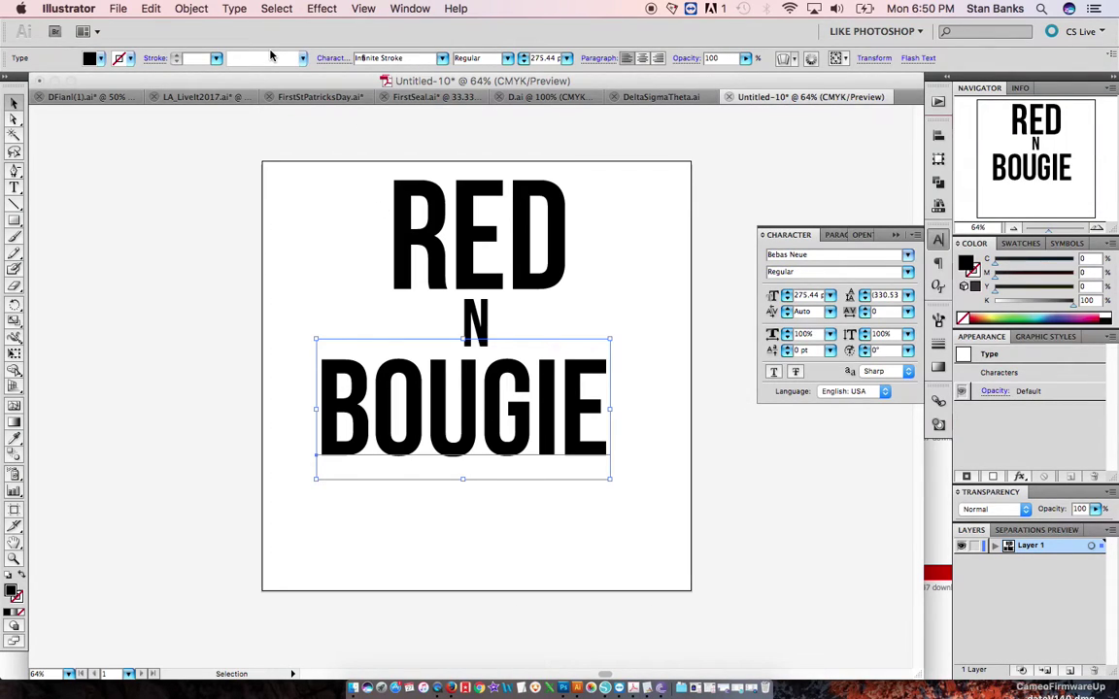
key("Return")
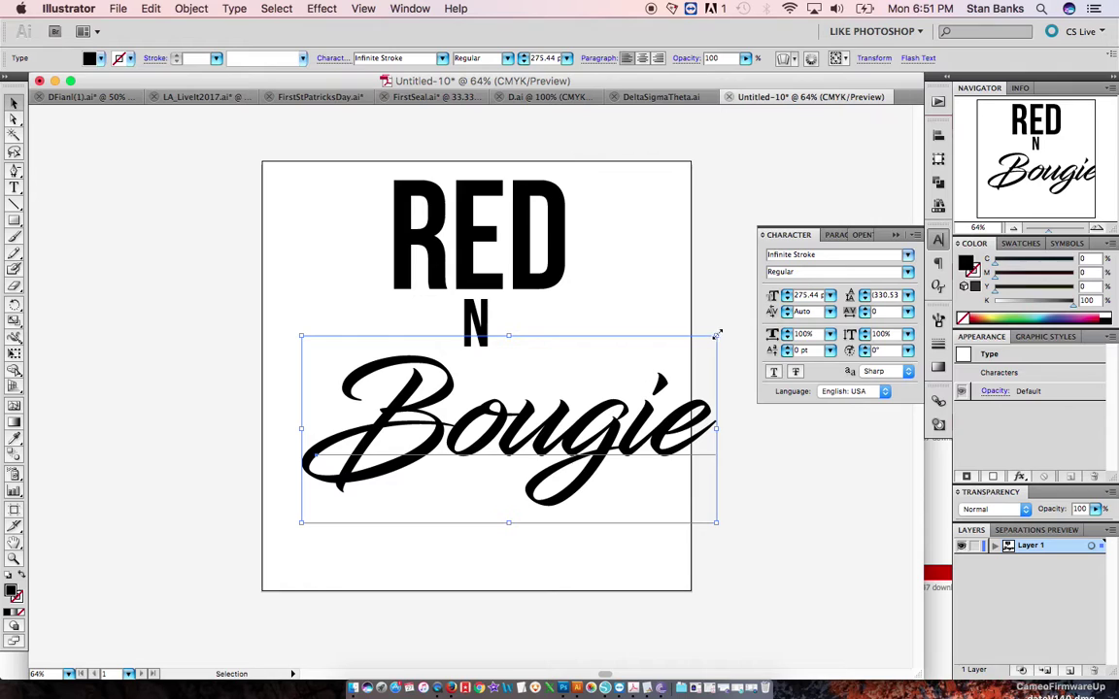
Tilt the Bougie text upward to the right, enlarge it to about 290 pt and nudge it into place under the N.
left_click_drag(719, 331, 669, 300)
left_click_drag(537, 427, 498, 389)
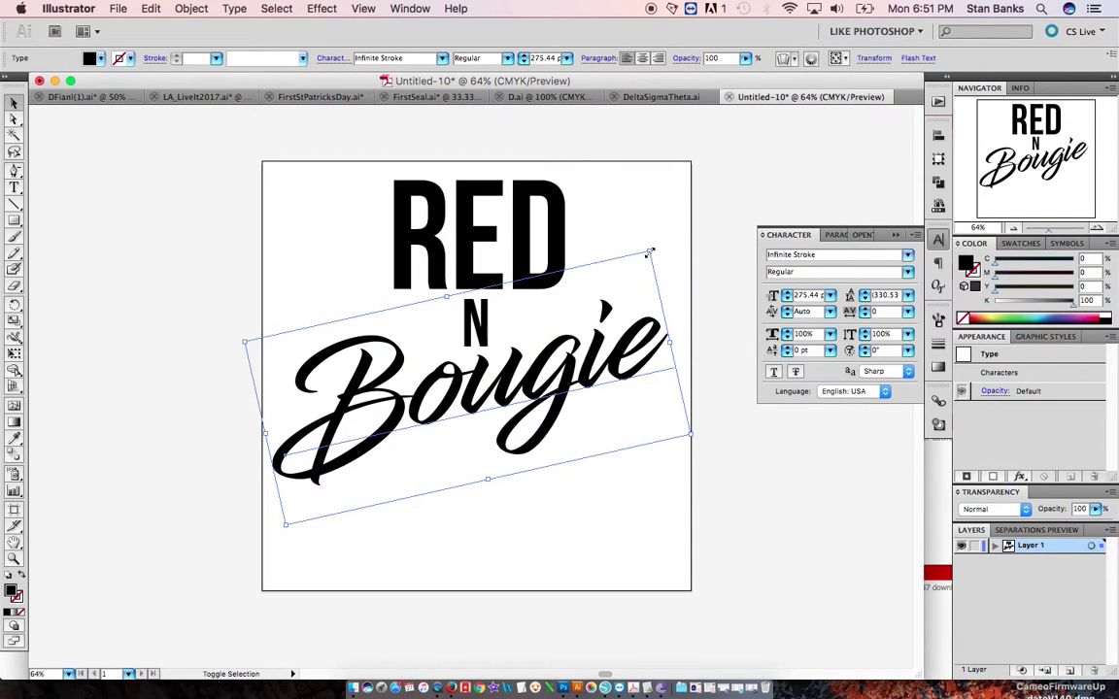
left_click_drag(651, 254, 670, 235)
key("shift+Down")
key("shift+Down")
key("shift+Left")
key("shift+Down")
key("shift+Right")
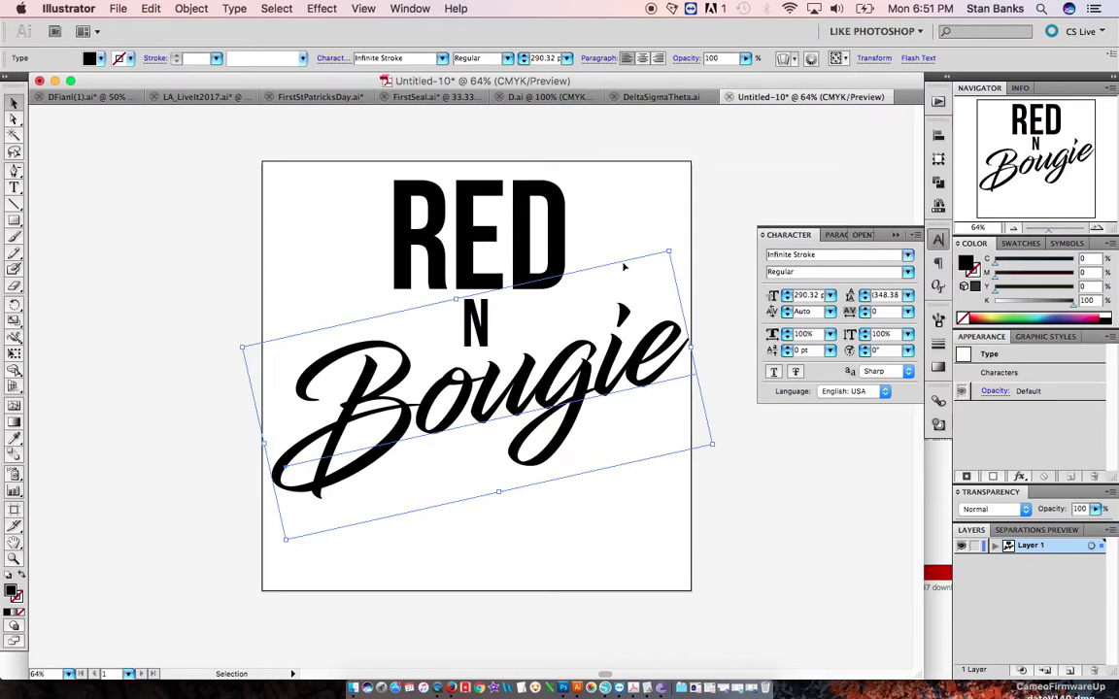
left_click(670, 273)
left_click(712, 241)
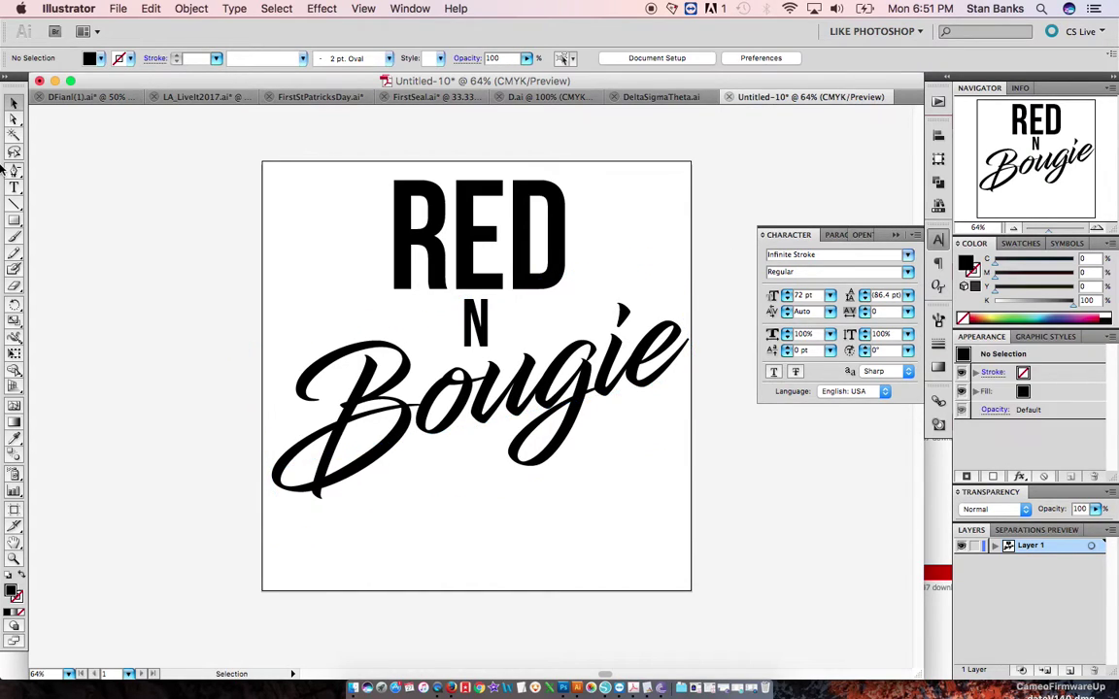
Draw a black rectangular dash about 0.65 by 0.26 in to the right of the N and copy it to the left.
left_click(16, 206)
left_click(15, 222)
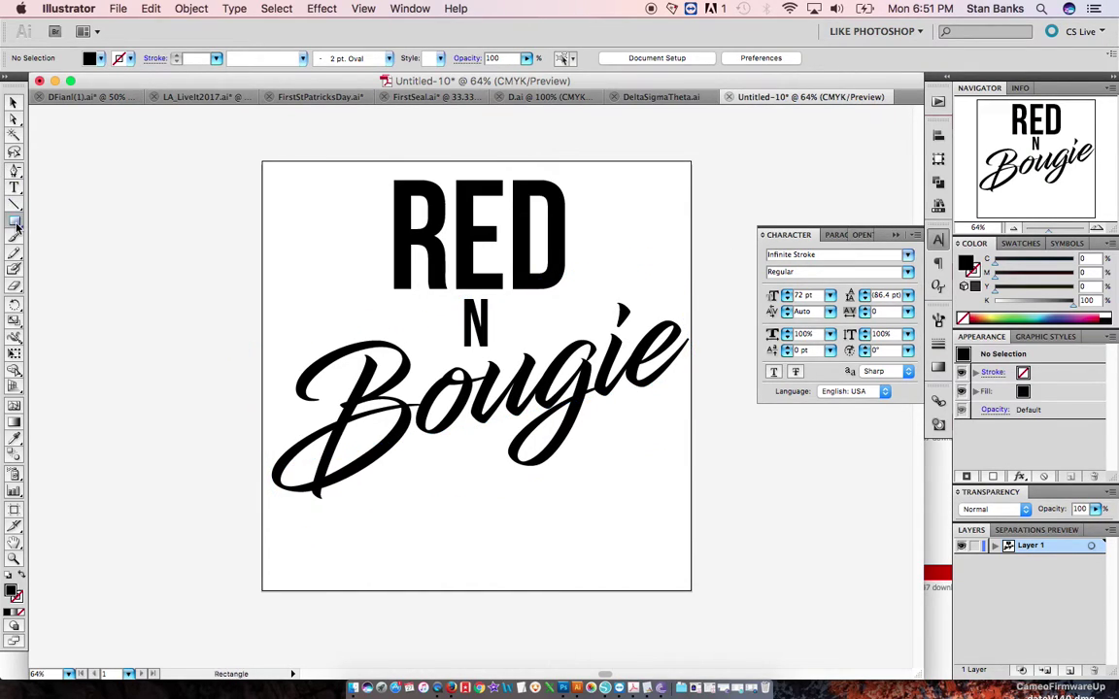
left_click_drag(495, 315, 520, 323)
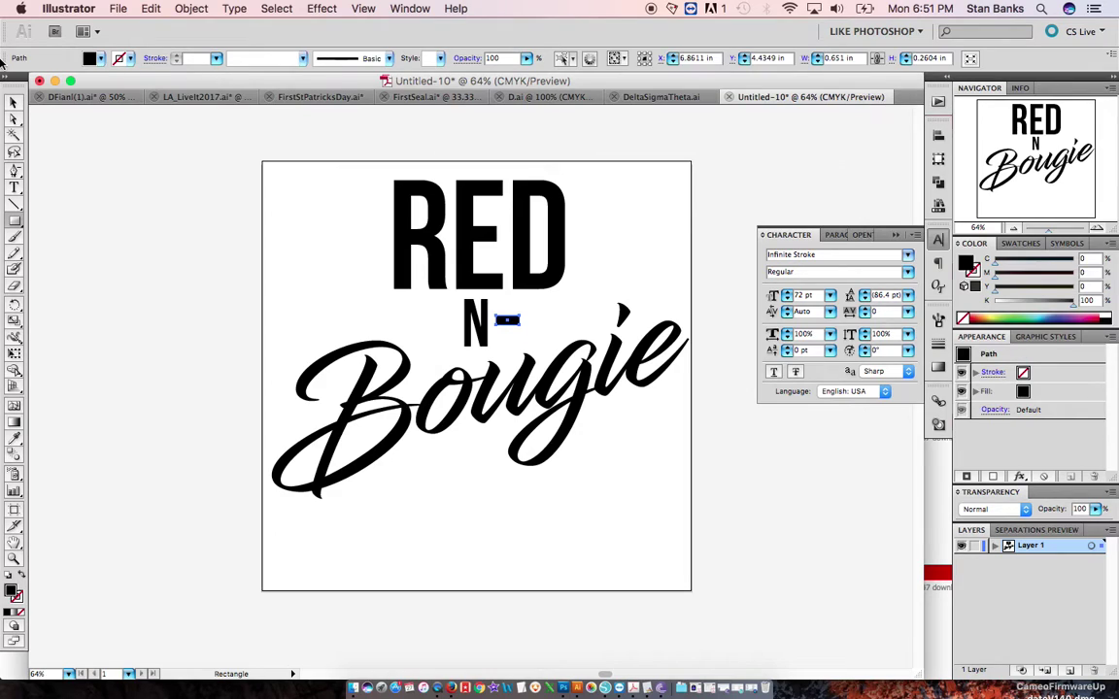
key("v")
left_click_drag(502, 321, 434, 324)
Nudge the two dashes horizontally so they sit evenly spaced on either side of the N.
left_click(502, 334)
left_click(507, 321)
key("shift+Left")
key("super+1")
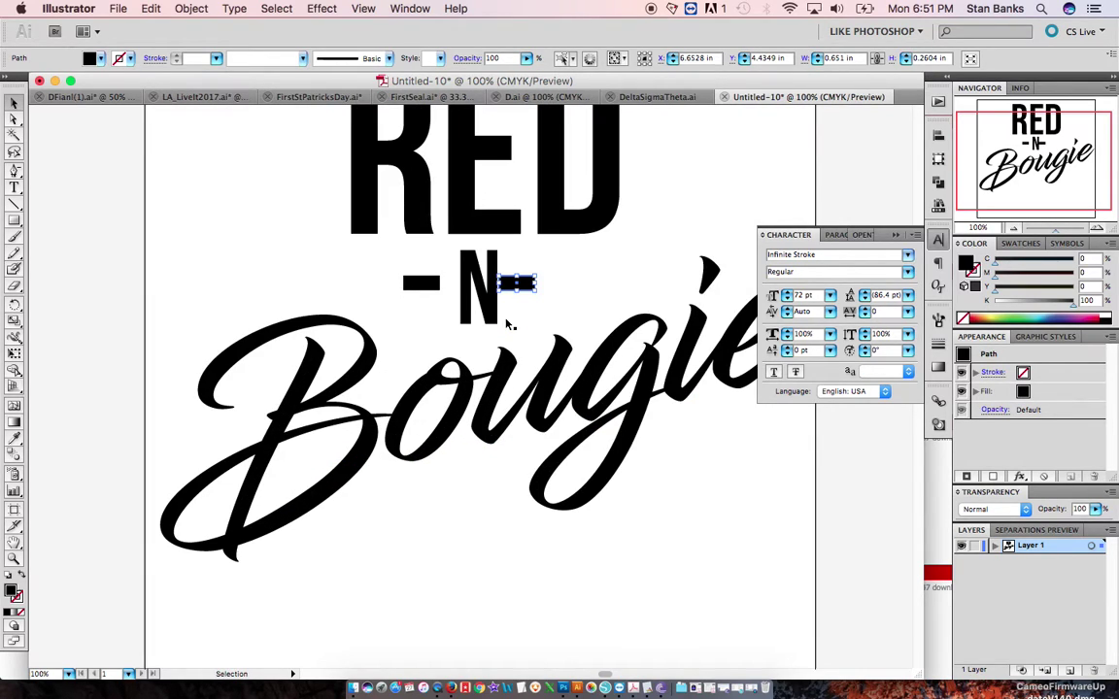
key("shift+Right")
left_click(532, 412)
left_click(426, 287)
key("shift+Right")
key("shift+Right")
key("Left")
key("Left")
key("Left")
key("Left")
key("Left")
left_click_drag(434, 288, 417, 285)
left_click(498, 517)
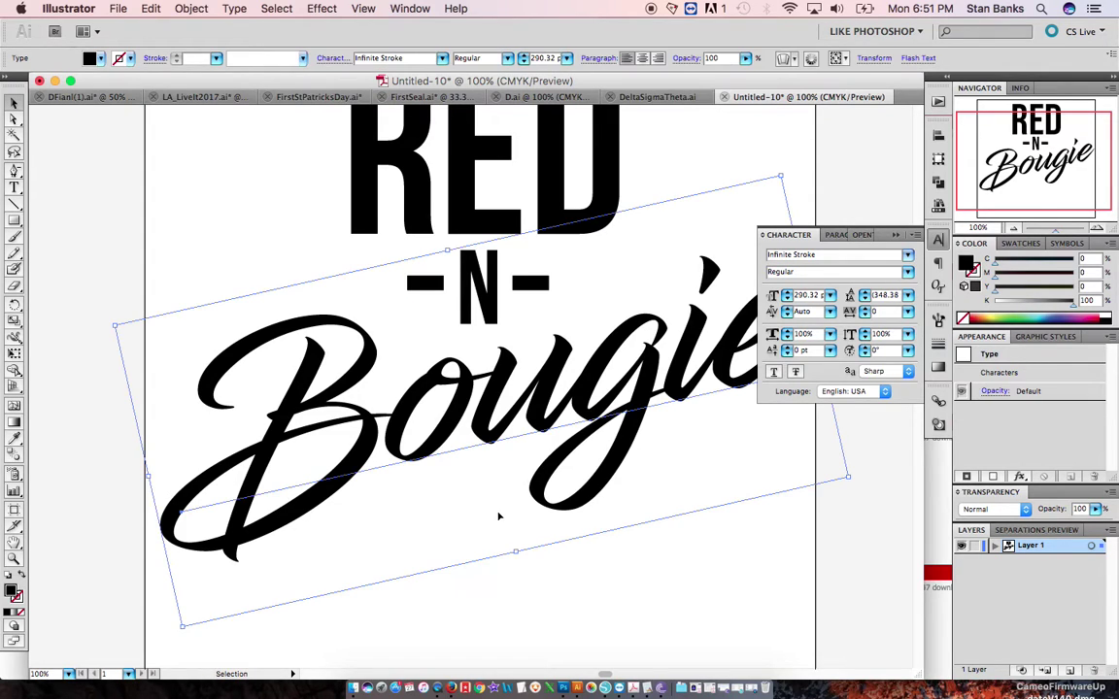
left_click(642, 551)
Send the Bougie script text to the back of the stacking order.
scroll(642, 551, "up", 5)
scroll(642, 551, "right", 3)
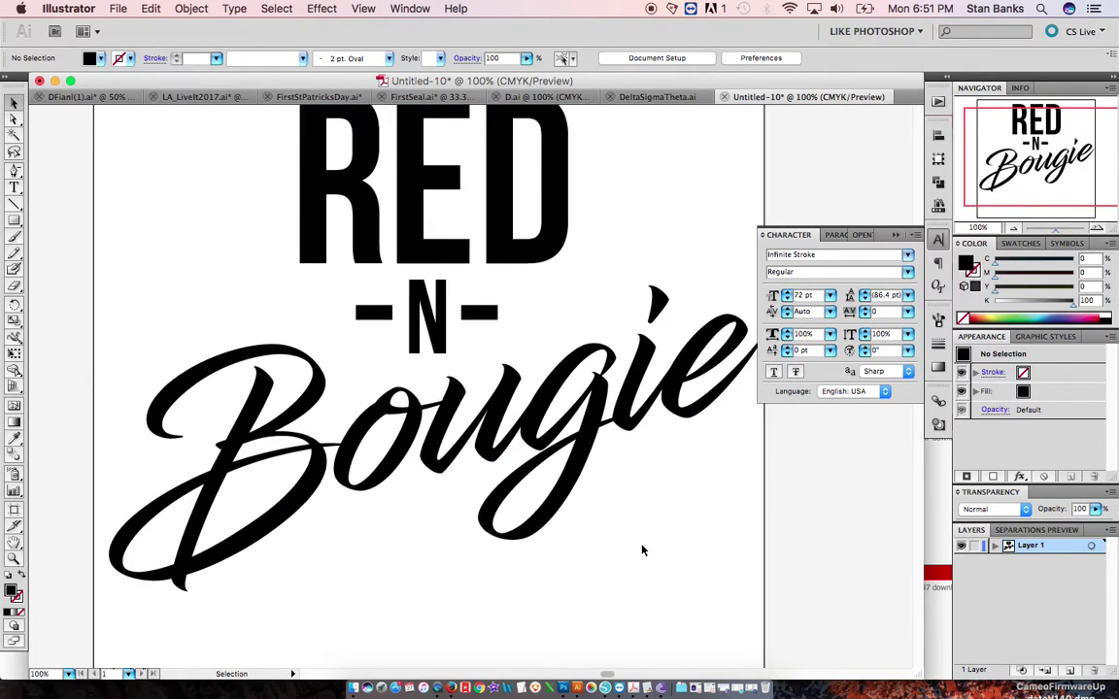
left_click(607, 474)
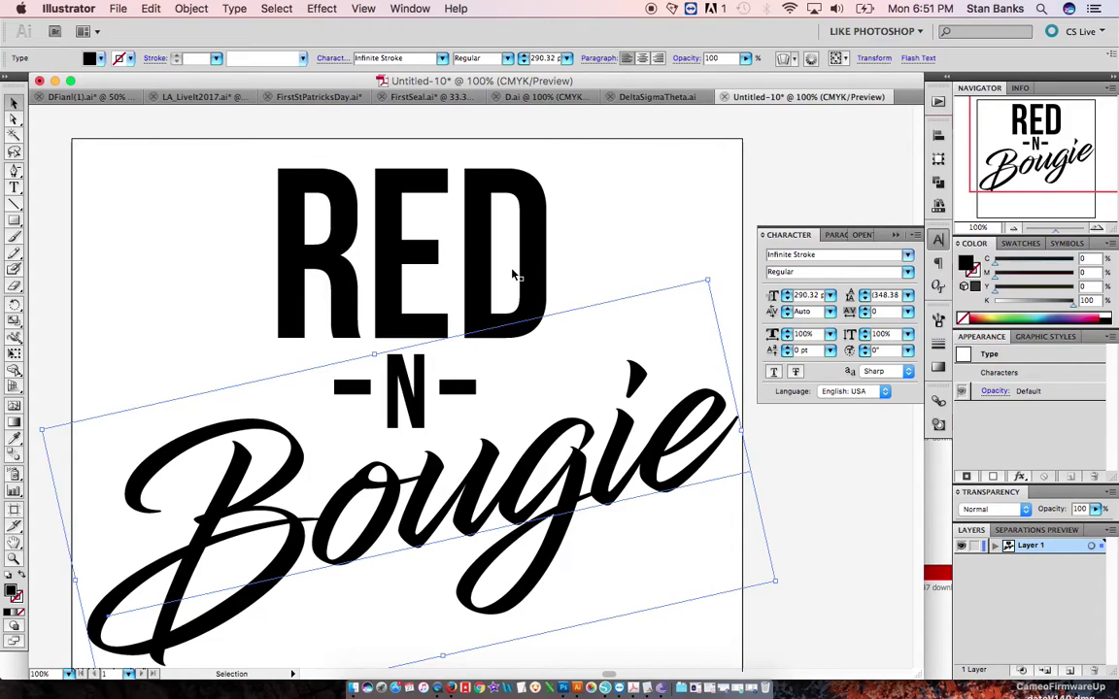
left_click(602, 204)
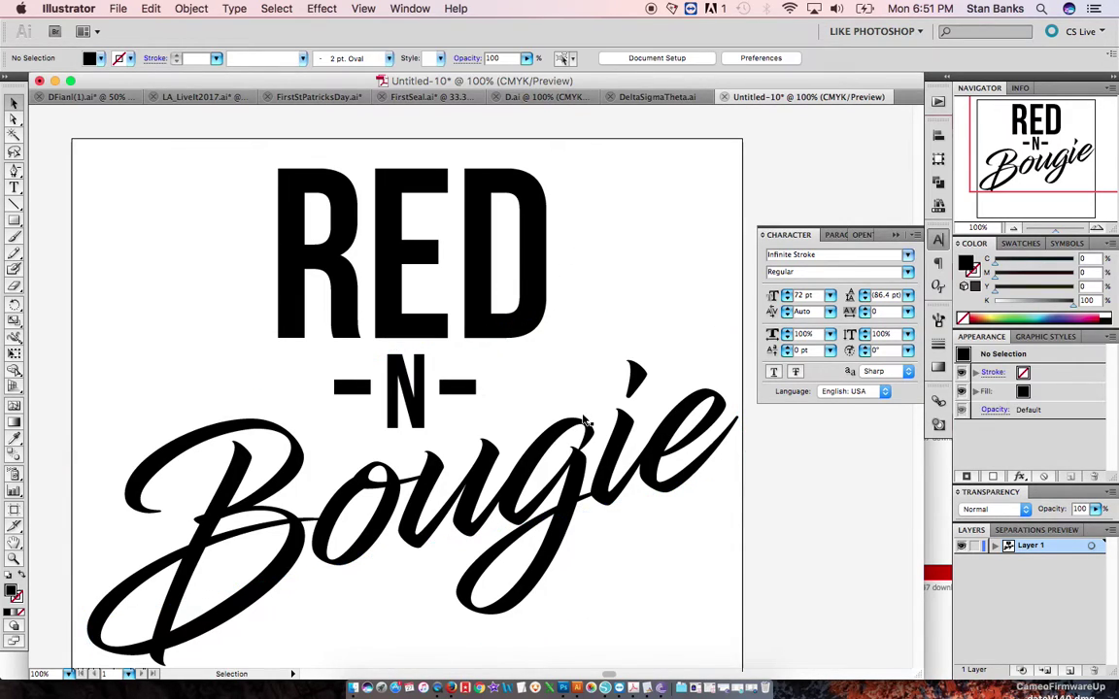
left_click_drag(539, 439, 486, 455)
right_click(513, 476)
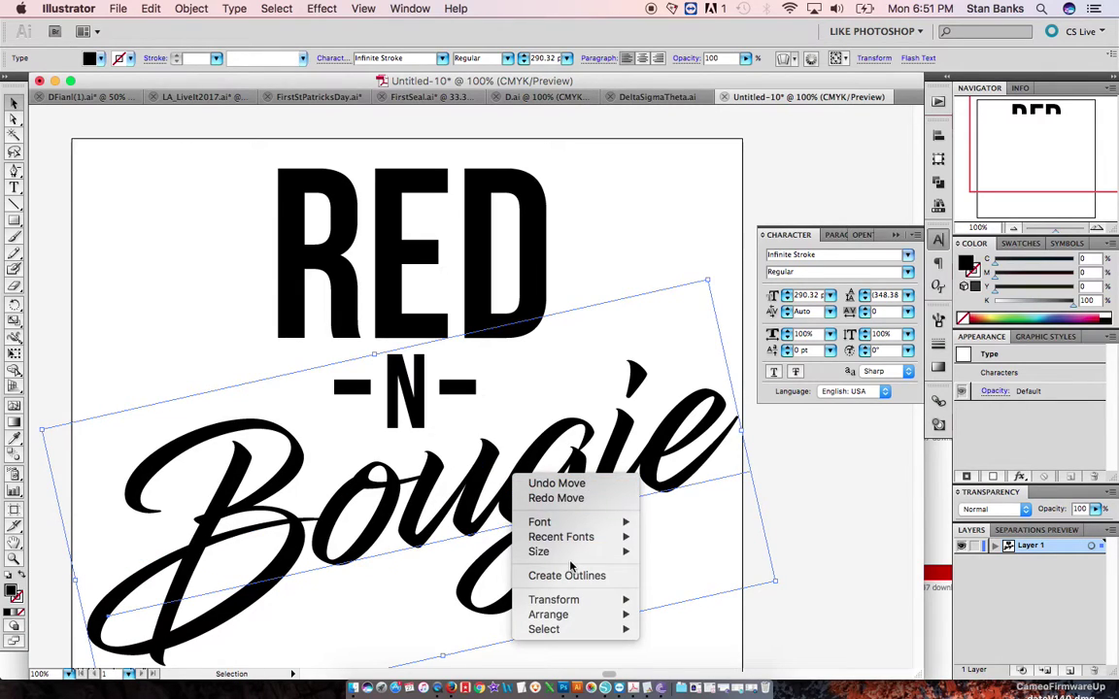
mouse_move(571, 616)
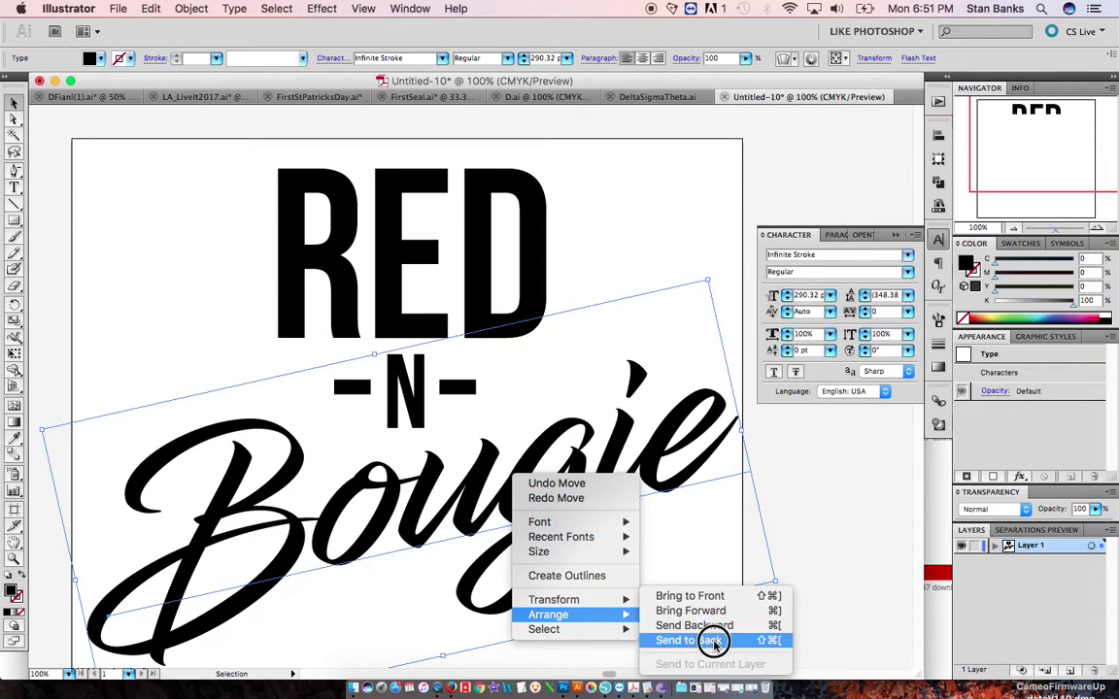
left_click(712, 643)
Move the N and its two dashes down together, closer to Bougie.
left_click(459, 392)
left_click(404, 390, "shift")
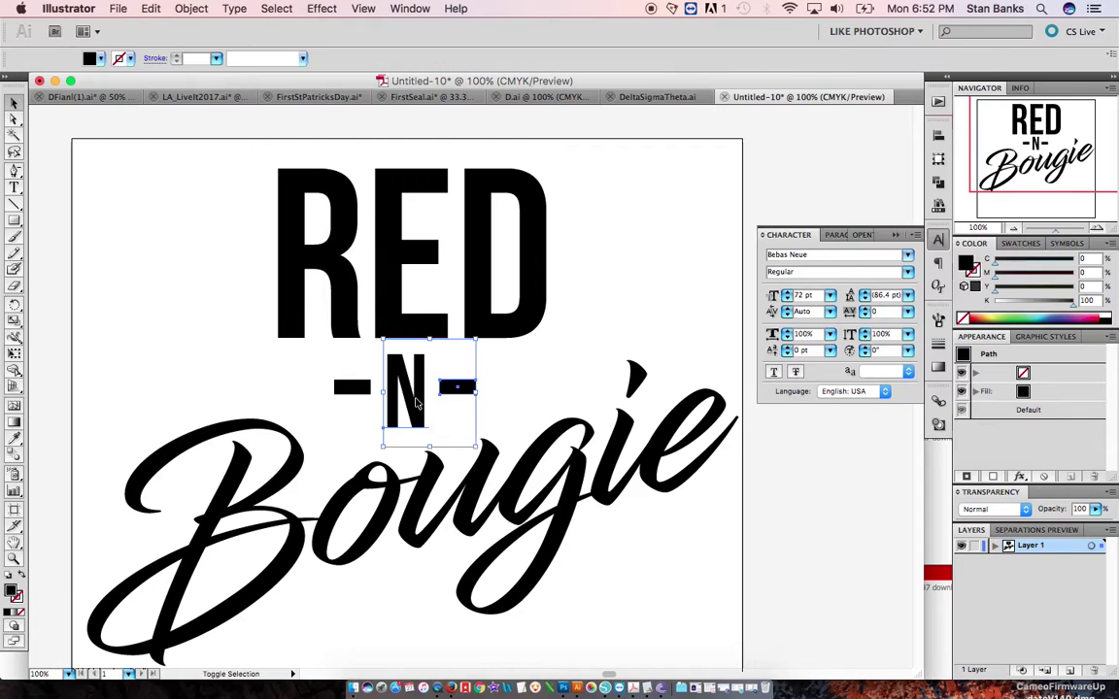
left_click(337, 392, "shift")
left_click(353, 389, "shift")
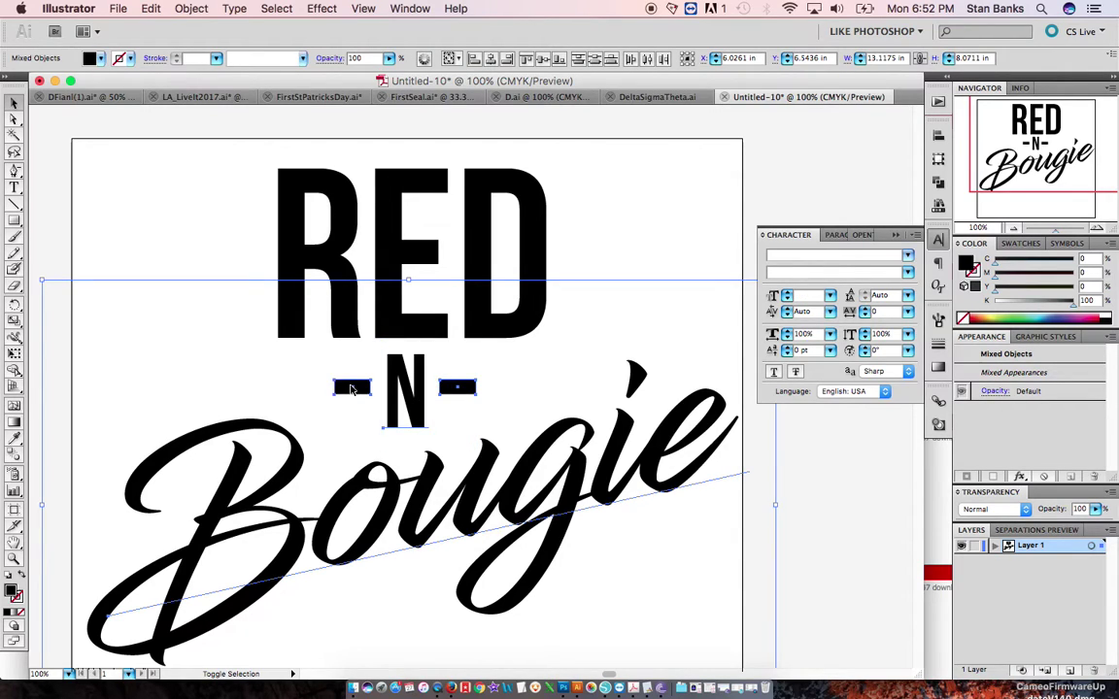
left_click(379, 498, "shift")
key("shift+Down")
key("shift+Down")
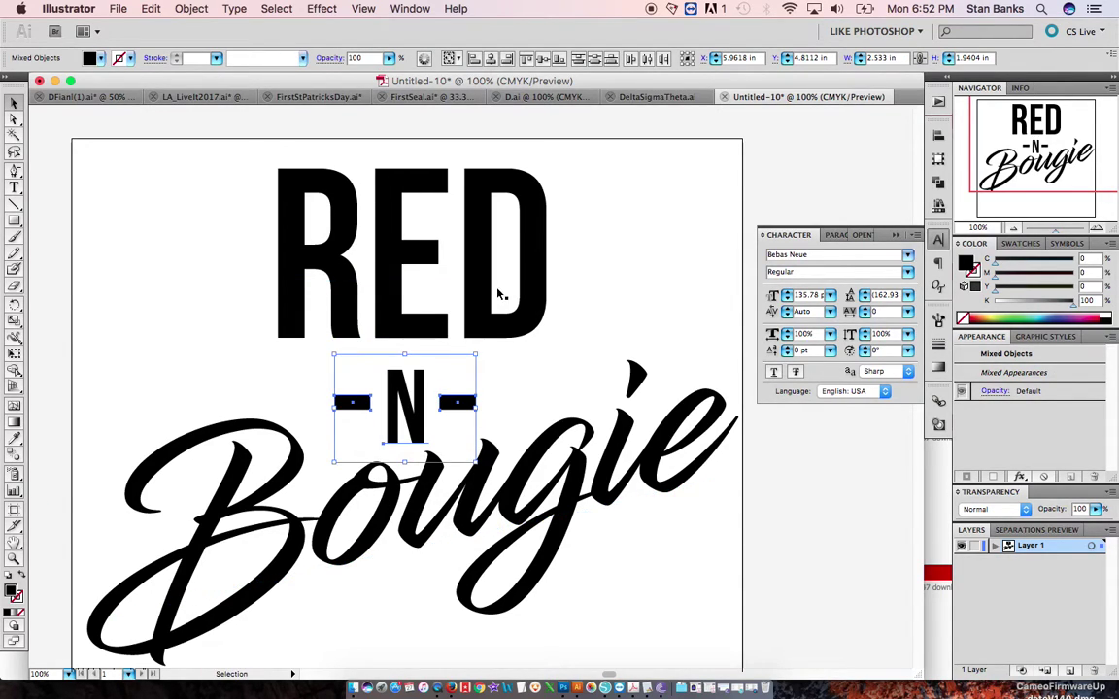
Move the RED text down closer to the N.
left_click(431, 317)
key("shift+Down")
key("shift+Down")
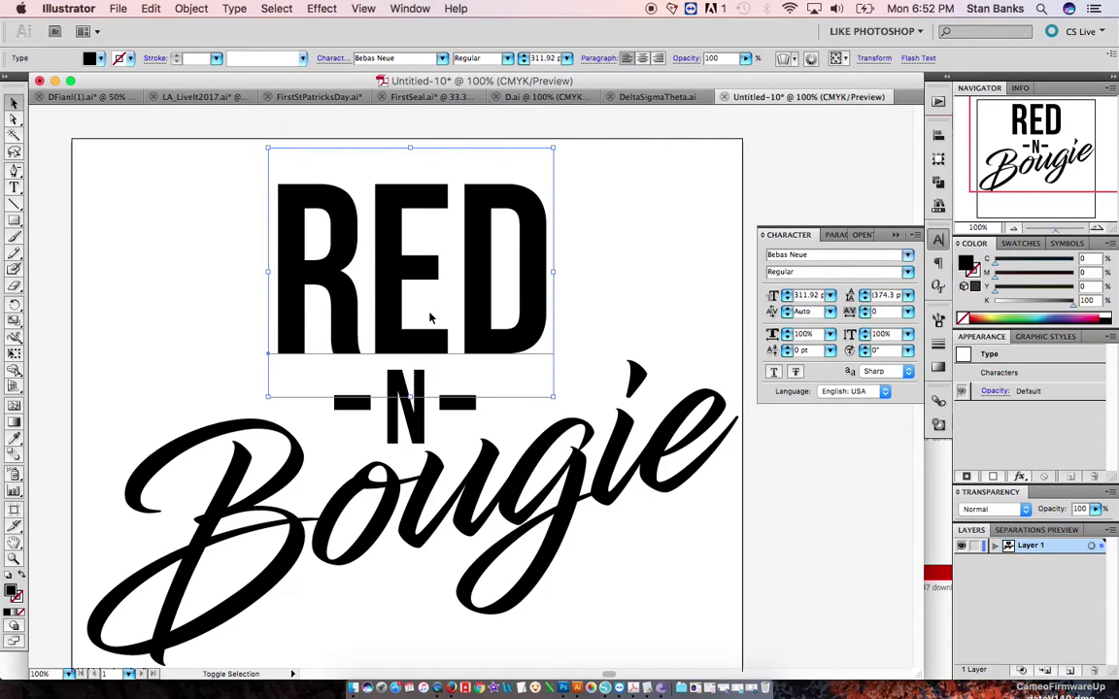
left_click(819, 553)
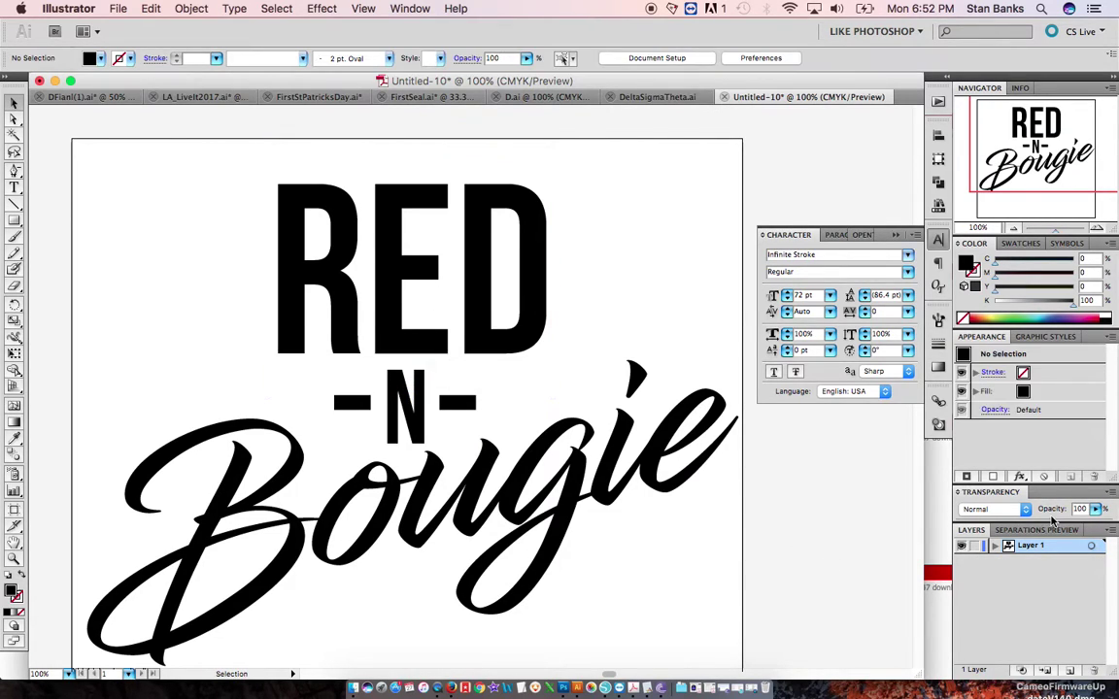
Duplicate Layer 1 and convert the RED text on the copy to outlines.
left_click_drag(1067, 672, 1069, 671)
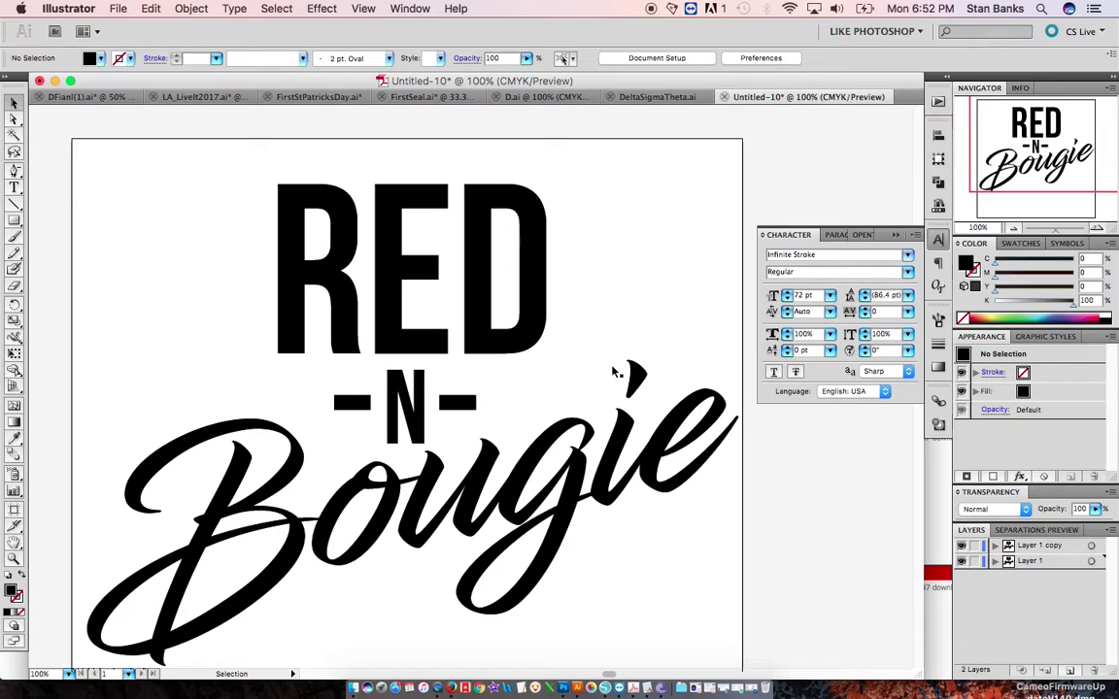
right_click(468, 309)
left_click(412, 321)
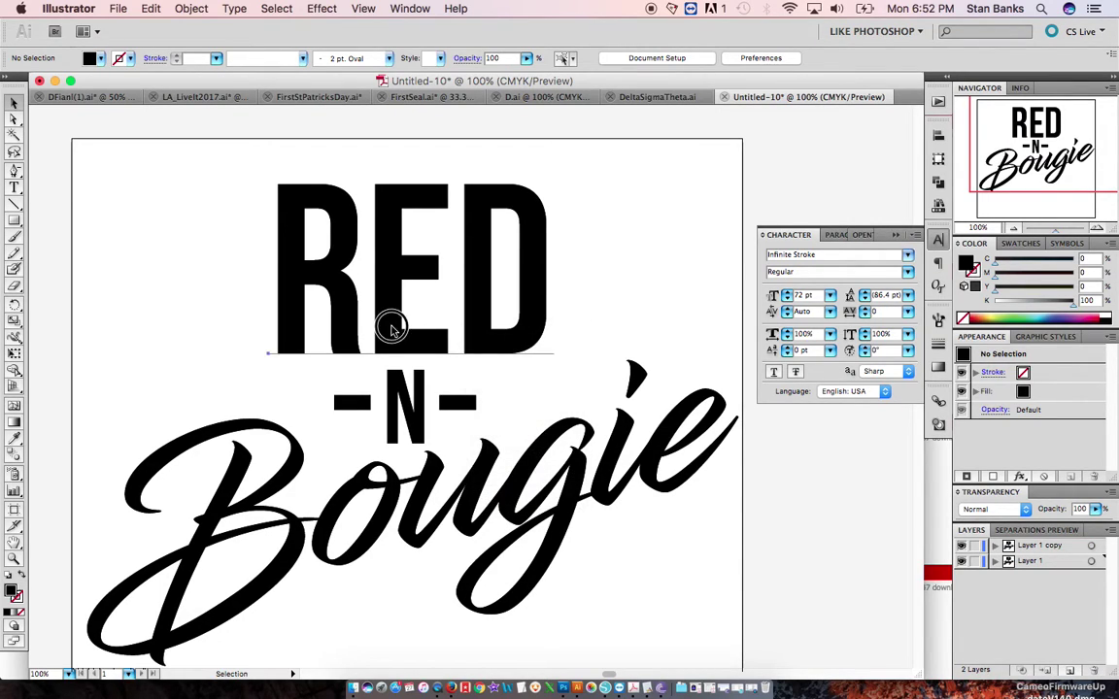
left_click(392, 321)
right_click(393, 325)
left_click(394, 406)
left_click(359, 402)
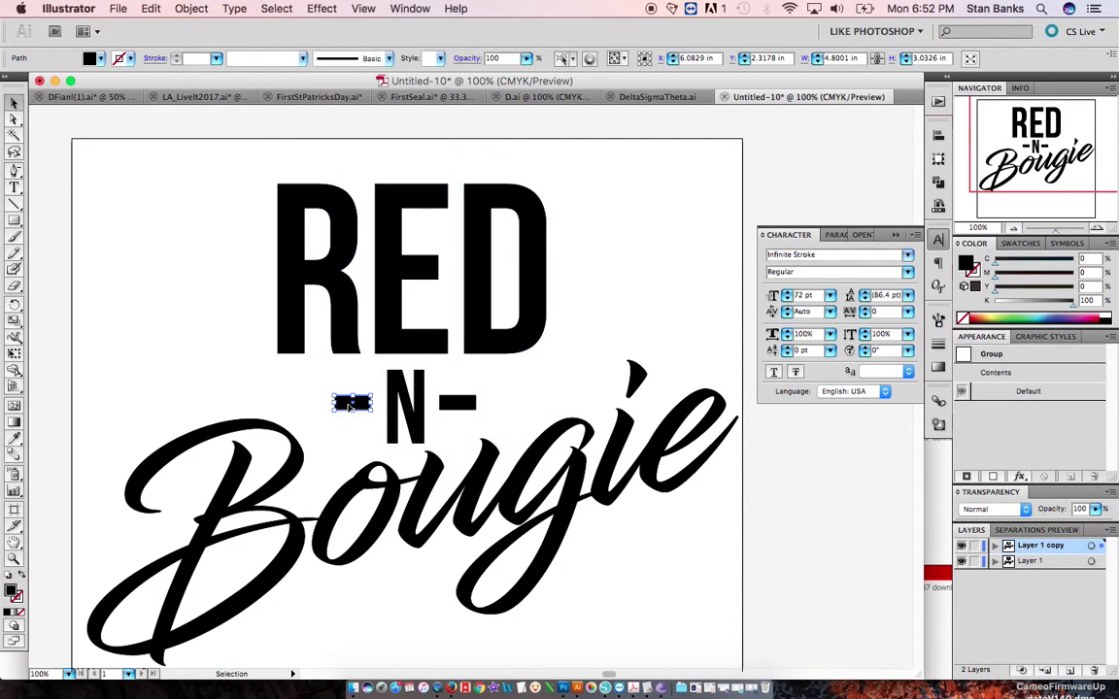
left_click(413, 414, "shift")
left_click(451, 413, "shift")
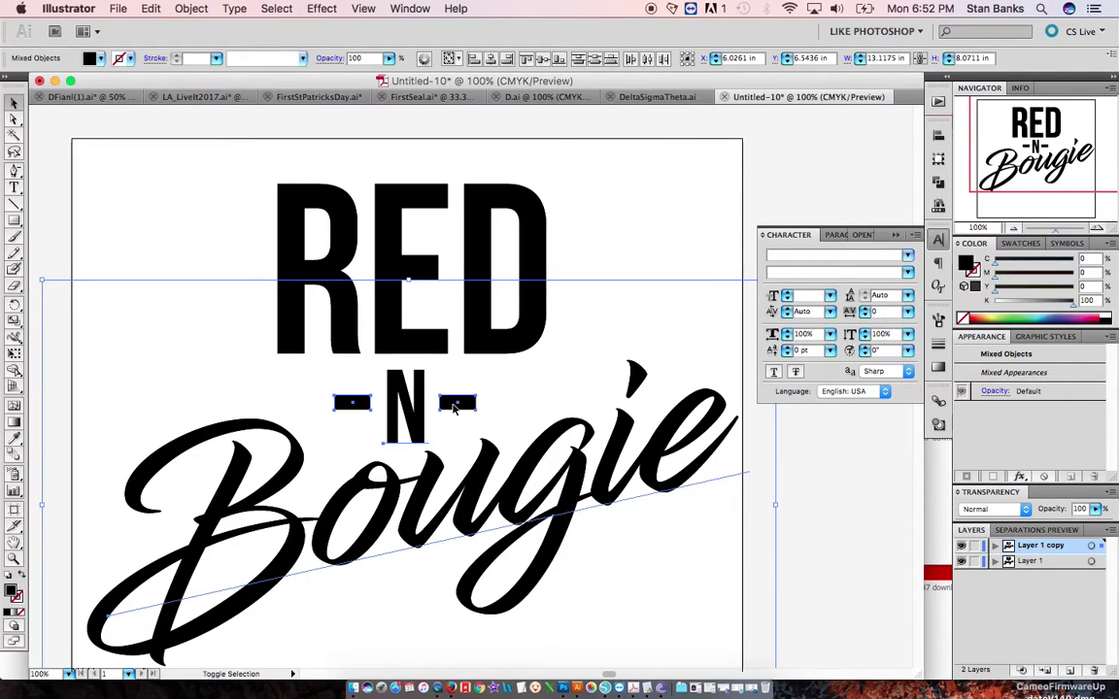
left_click(414, 496, "shift")
right_click(413, 494)
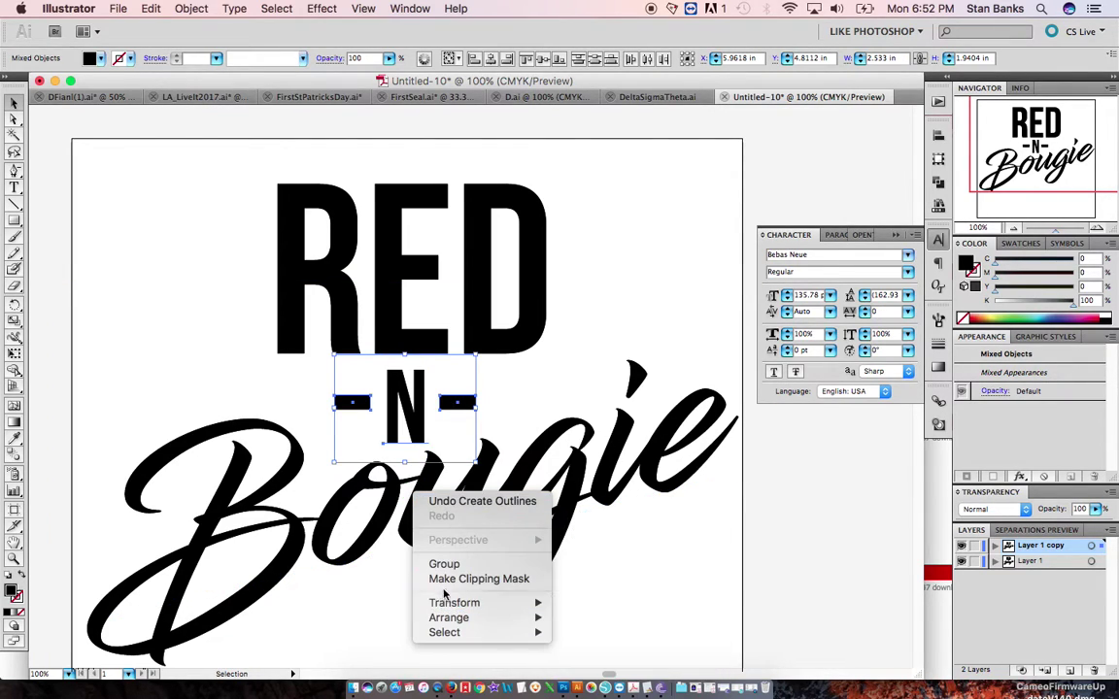
left_click(339, 550)
left_click(350, 547, "shift")
right_click(358, 545)
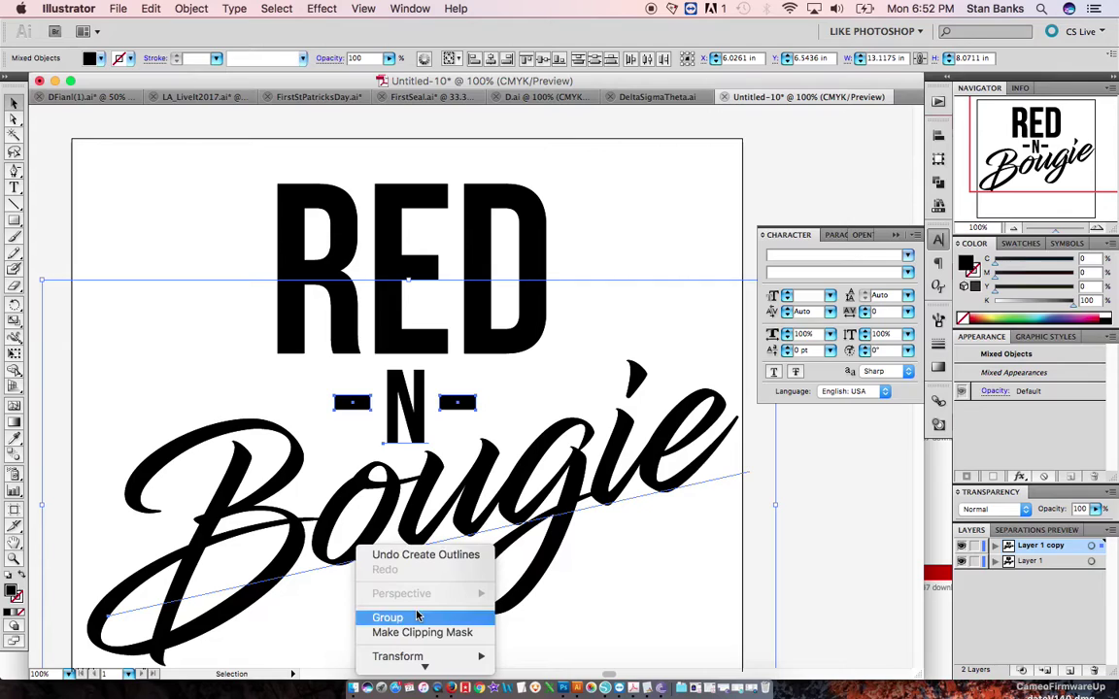
left_click(503, 491, "shift")
left_click(504, 495)
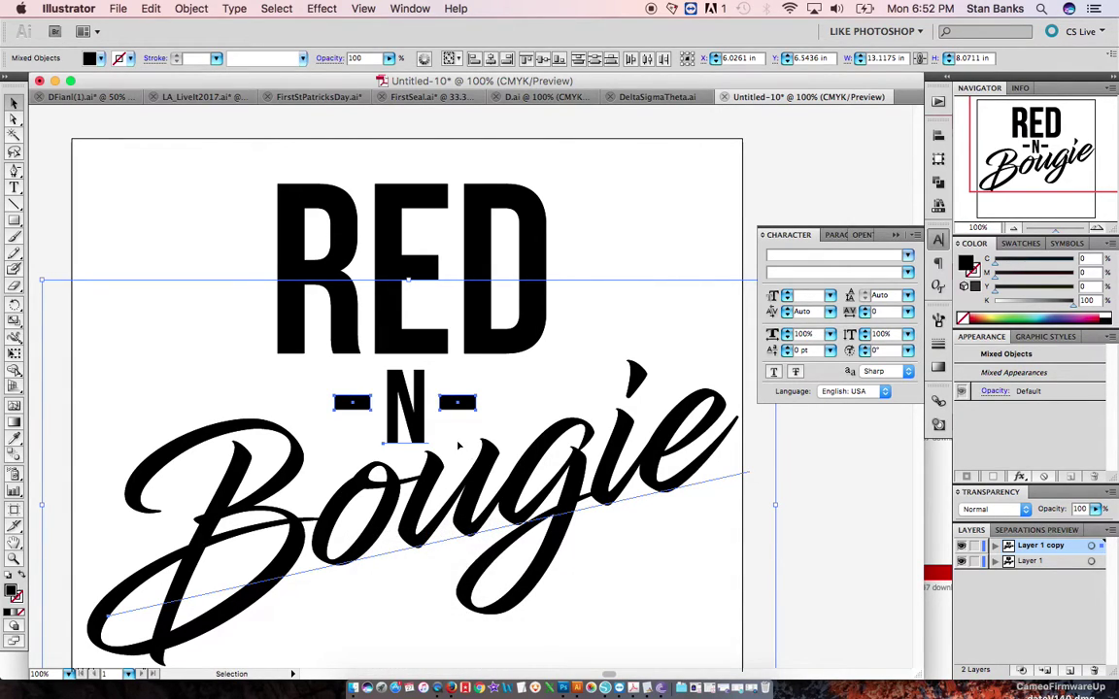
right_click(461, 405)
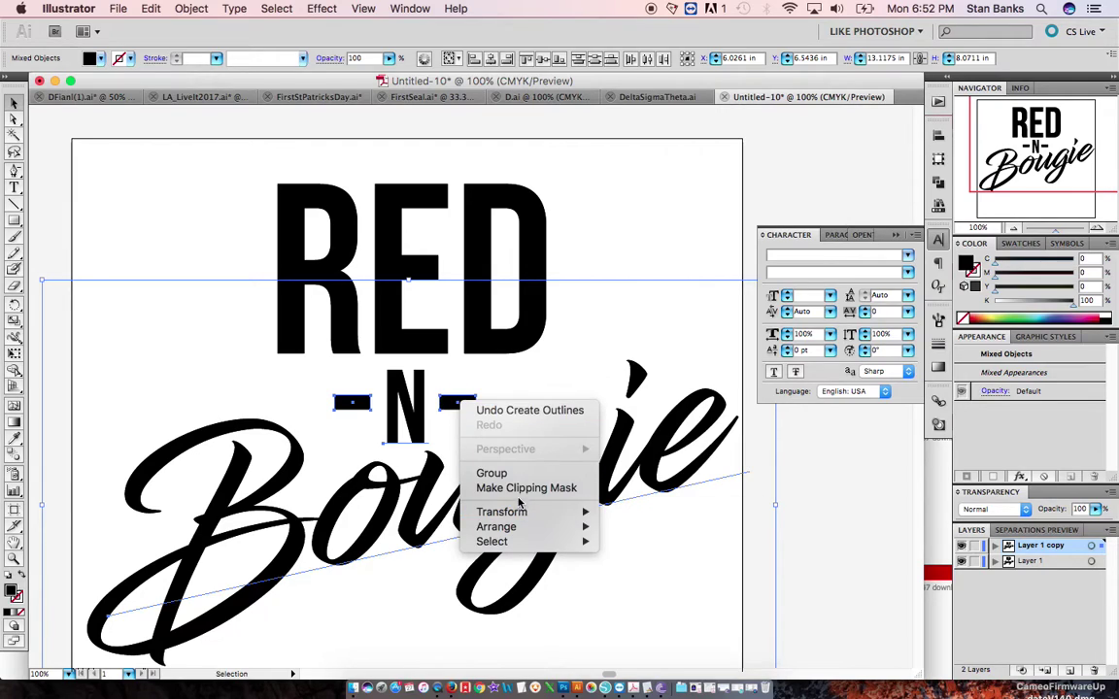
left_click(505, 410)
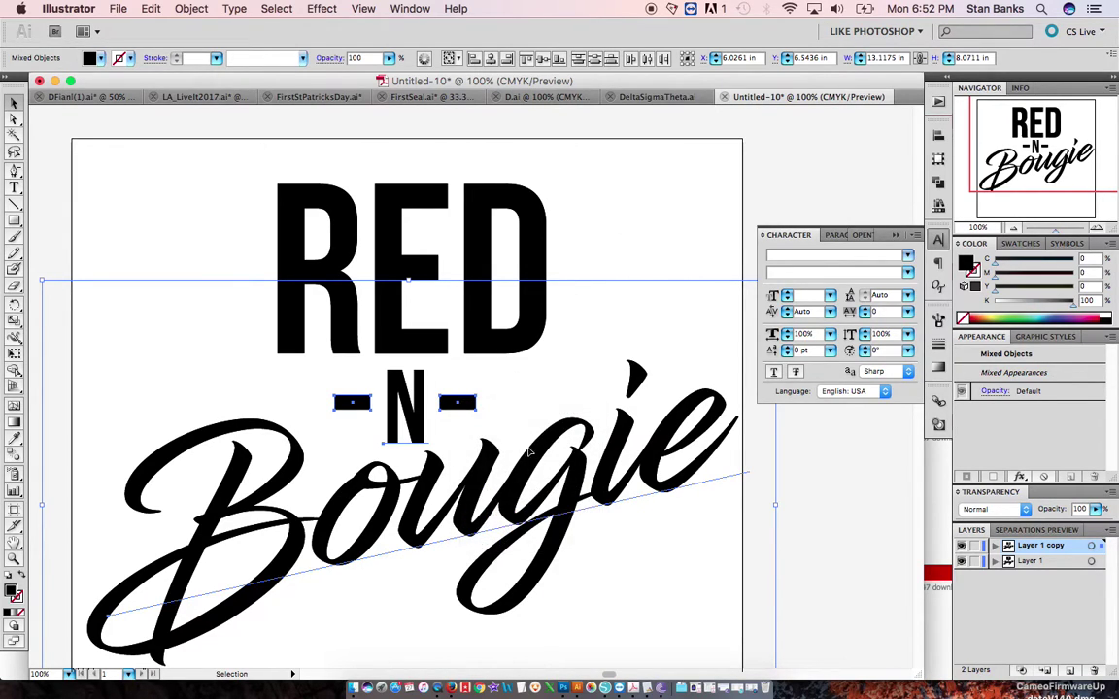
Convert the N and Bougie text on the copied layer to outlines.
left_click(462, 433)
left_click(421, 435)
left_click(691, 574)
left_click(410, 447)
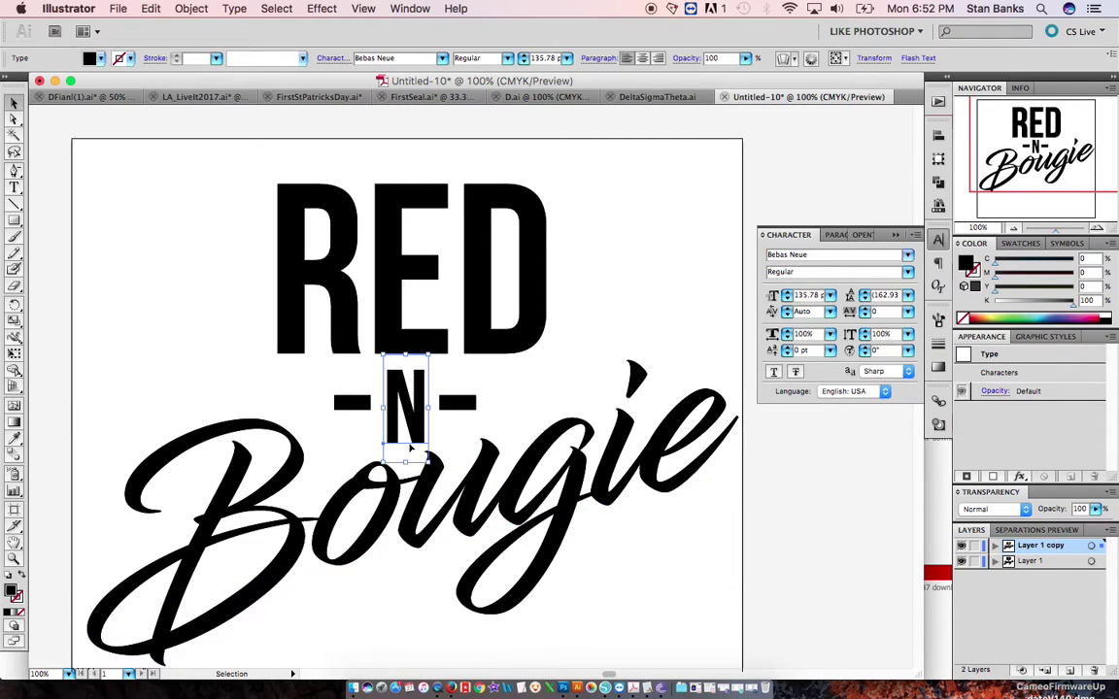
left_click(413, 466, "shift")
right_click(427, 512)
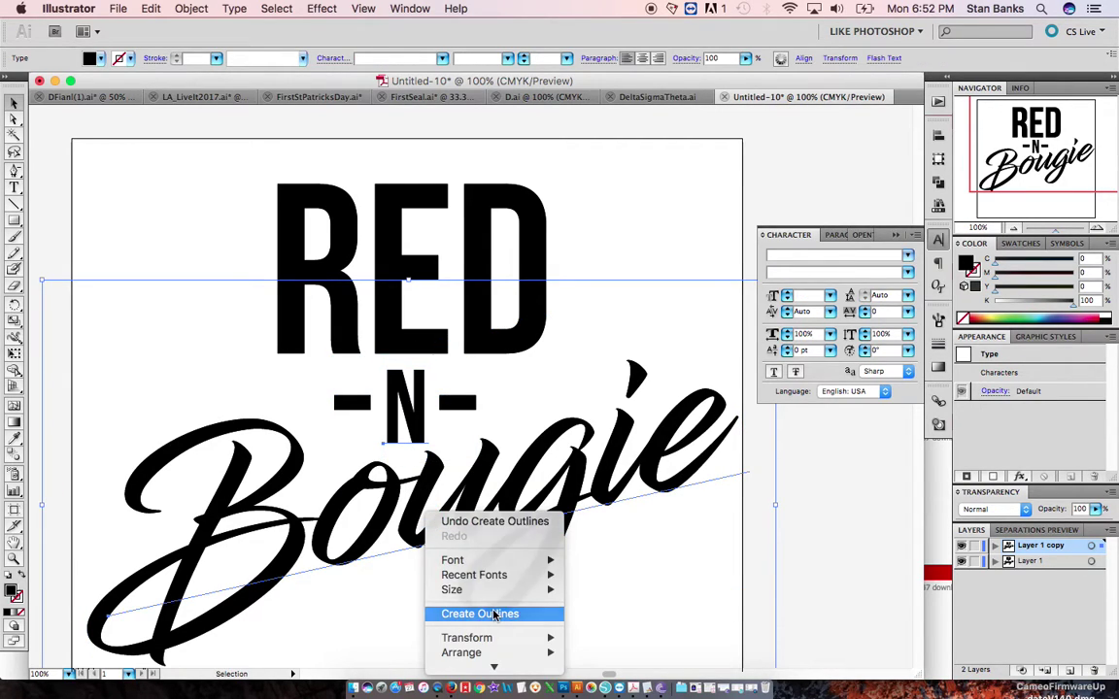
left_click(493, 614)
Align the N and its two dashes on their vertical centers and hide the original Layer 1.
left_click(457, 402)
left_click(409, 404, "shift")
left_click(353, 404, "shift")
key("v")
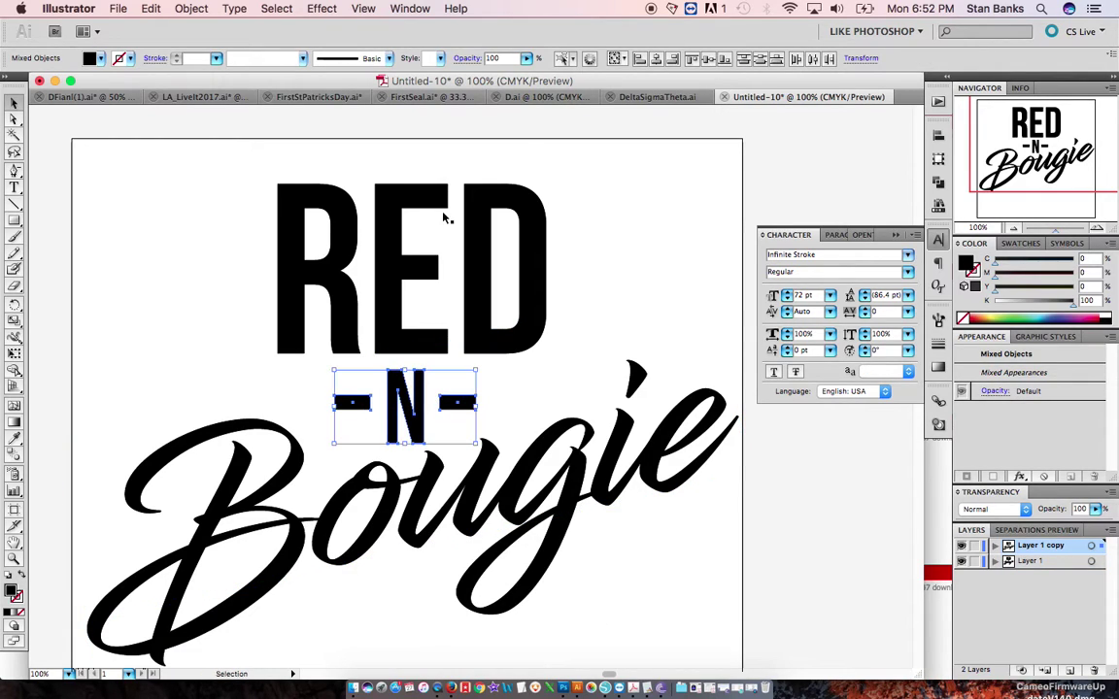
left_click(708, 60)
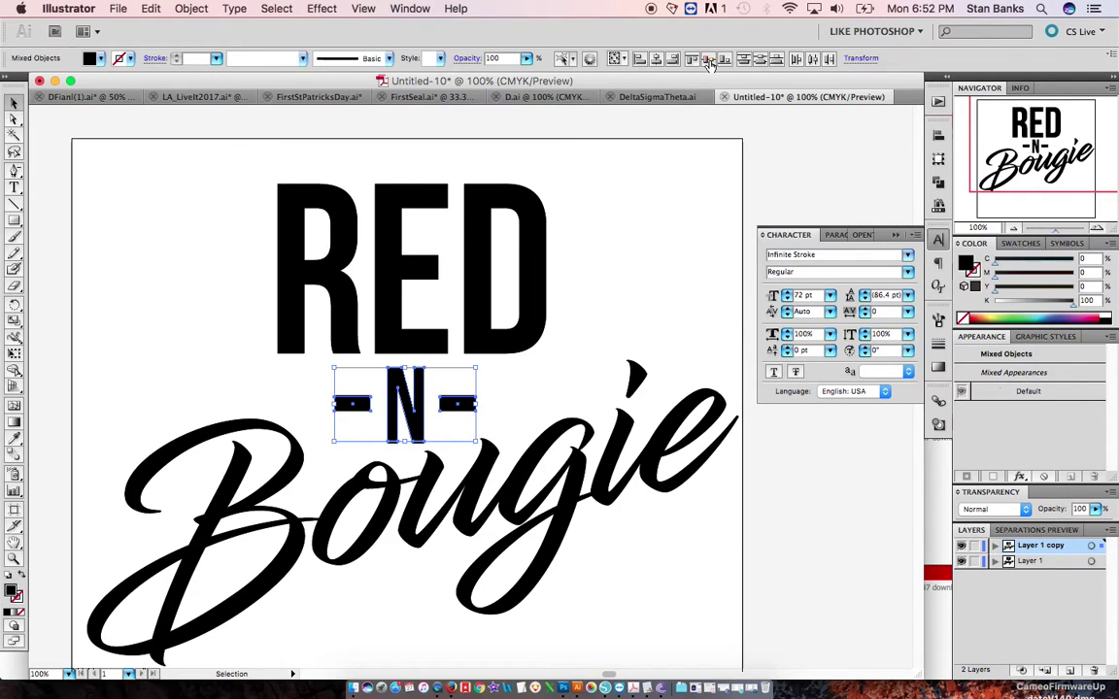
left_click(710, 62)
left_click(710, 61)
left_click(324, 334)
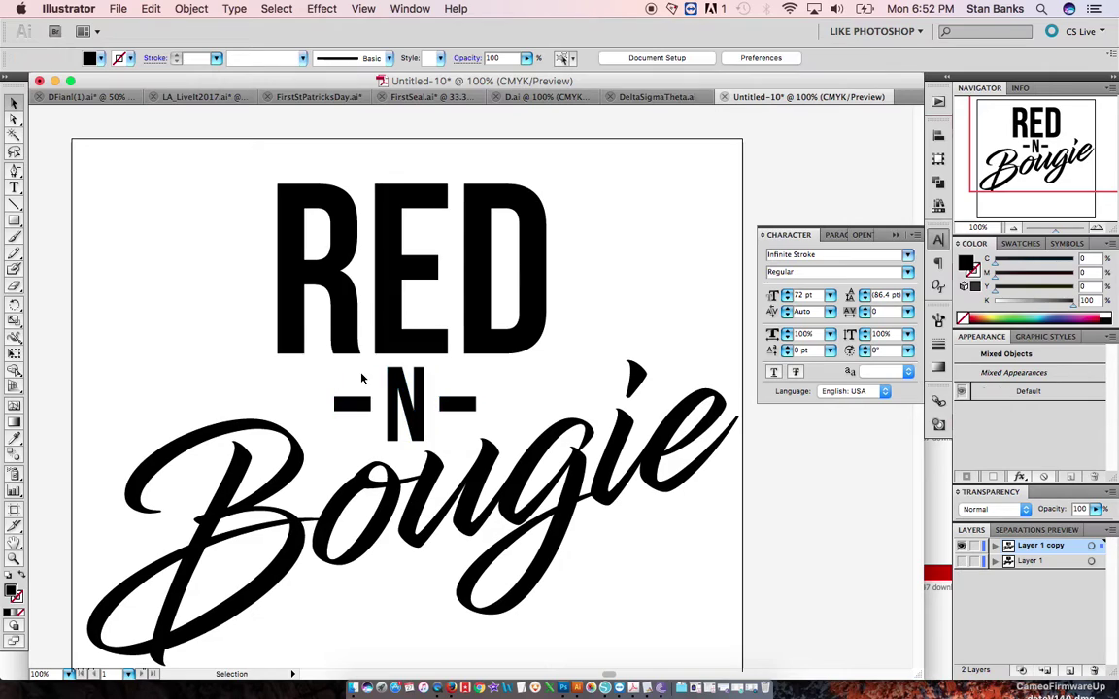
Group the N with its two dashes and center the group horizontally with RED.
left_click(351, 407)
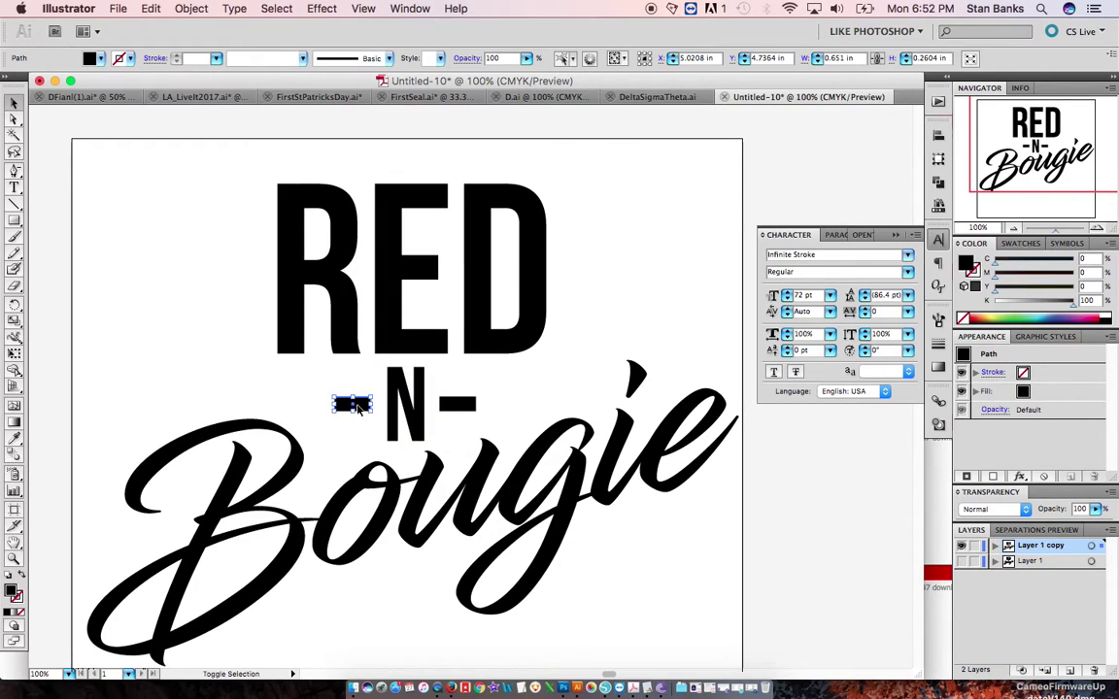
left_click(412, 418, "shift")
left_click(460, 406, "shift")
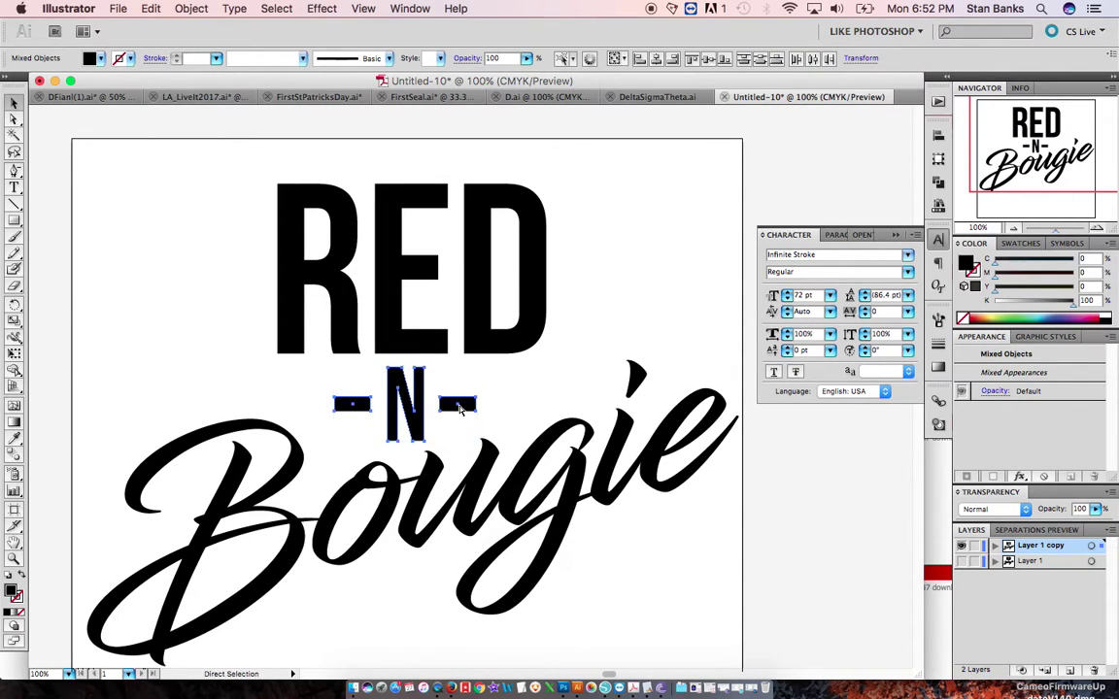
key("super+g")
left_click(402, 231, "shift")
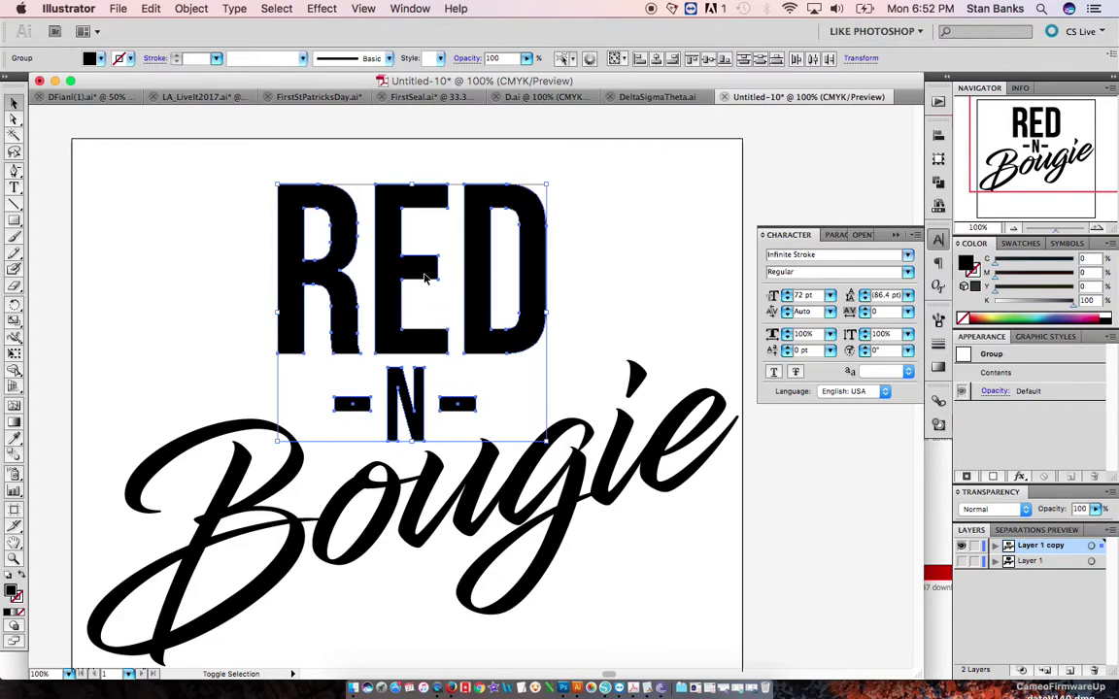
left_click(658, 58)
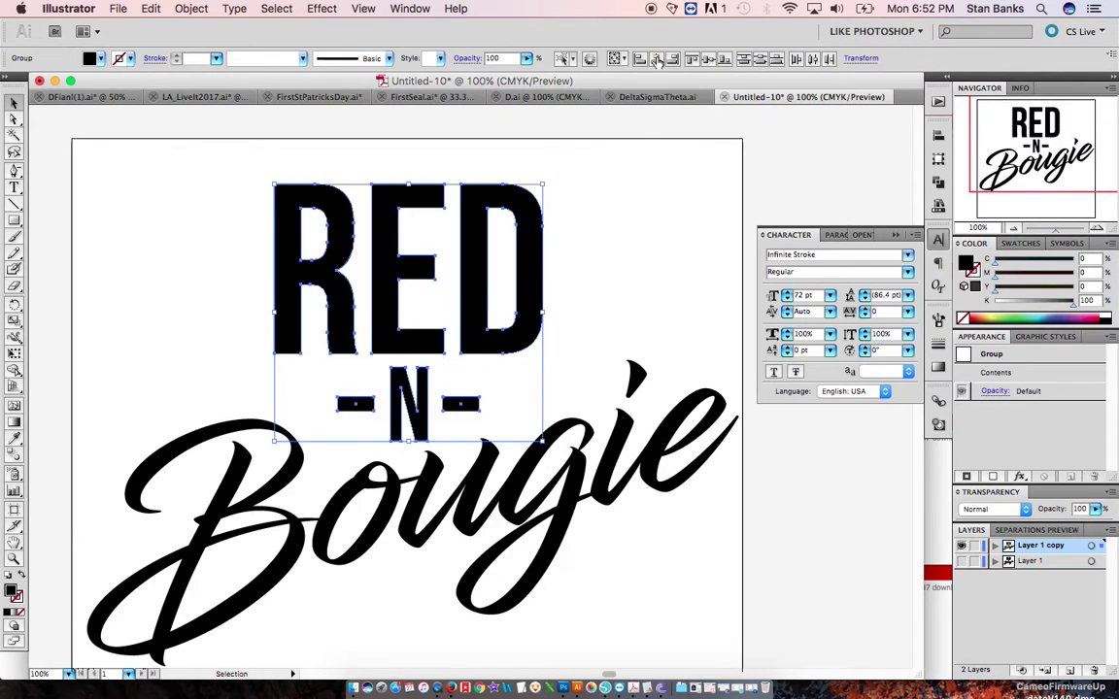
Unite the overlapping outlined letters of Bougie with the Pathfinder.
left_click(562, 497)
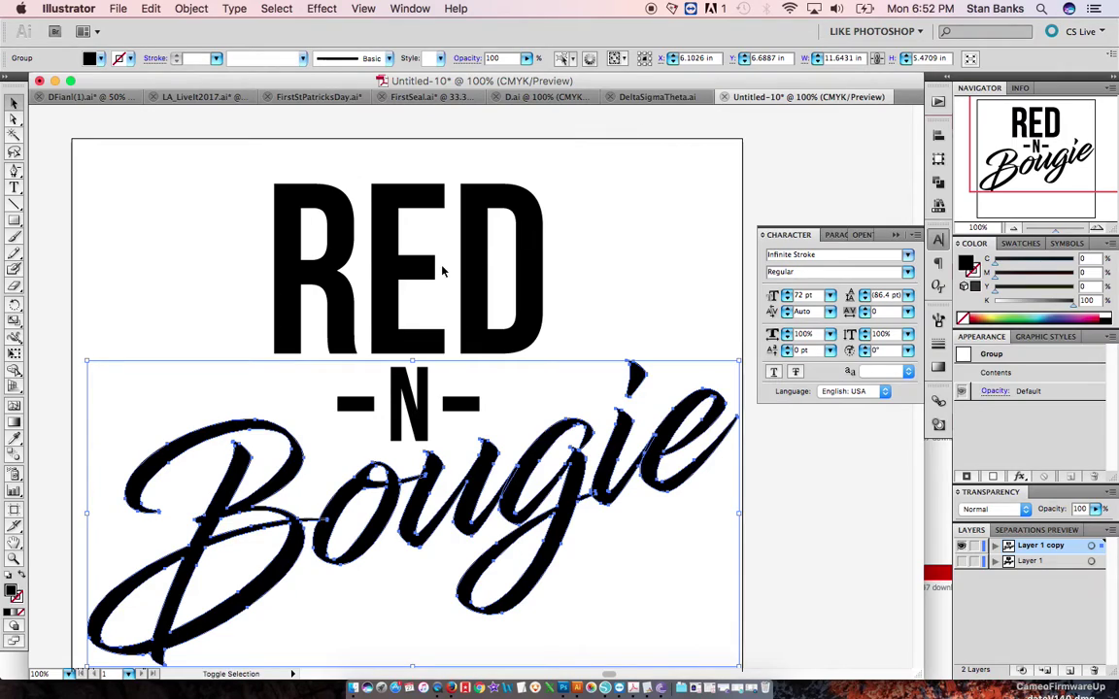
left_click(939, 183)
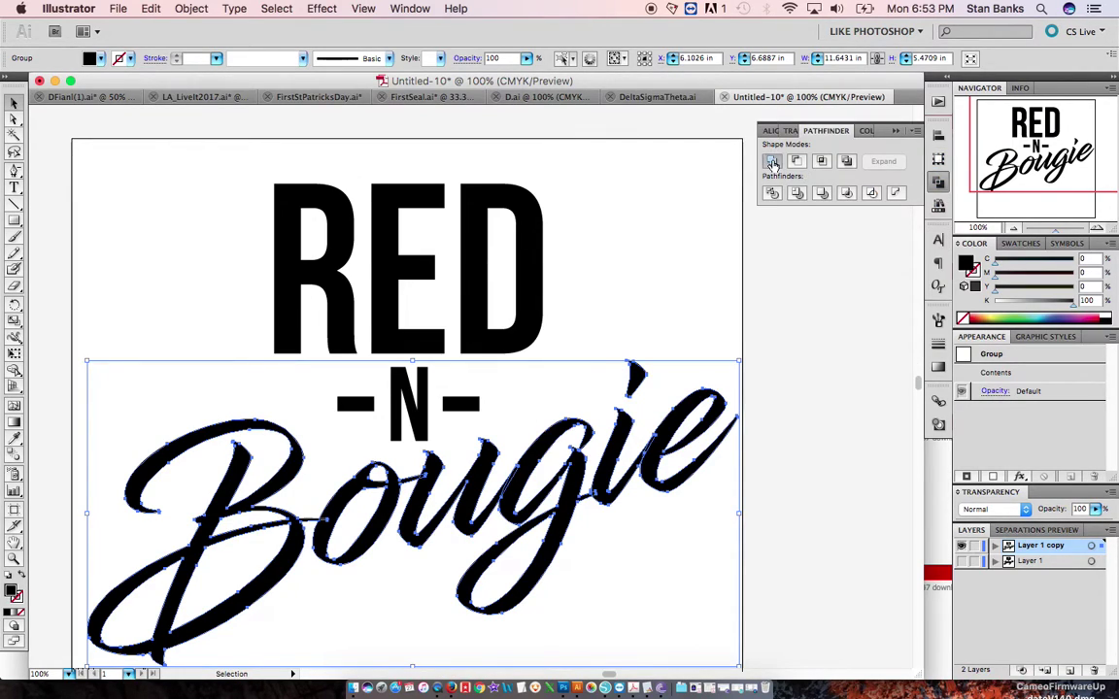
left_click(654, 295)
Center RED, the N group and Bougie horizontally with one another.
left_click(472, 318)
left_click(416, 419, "shift")
left_click(423, 491, "shift")
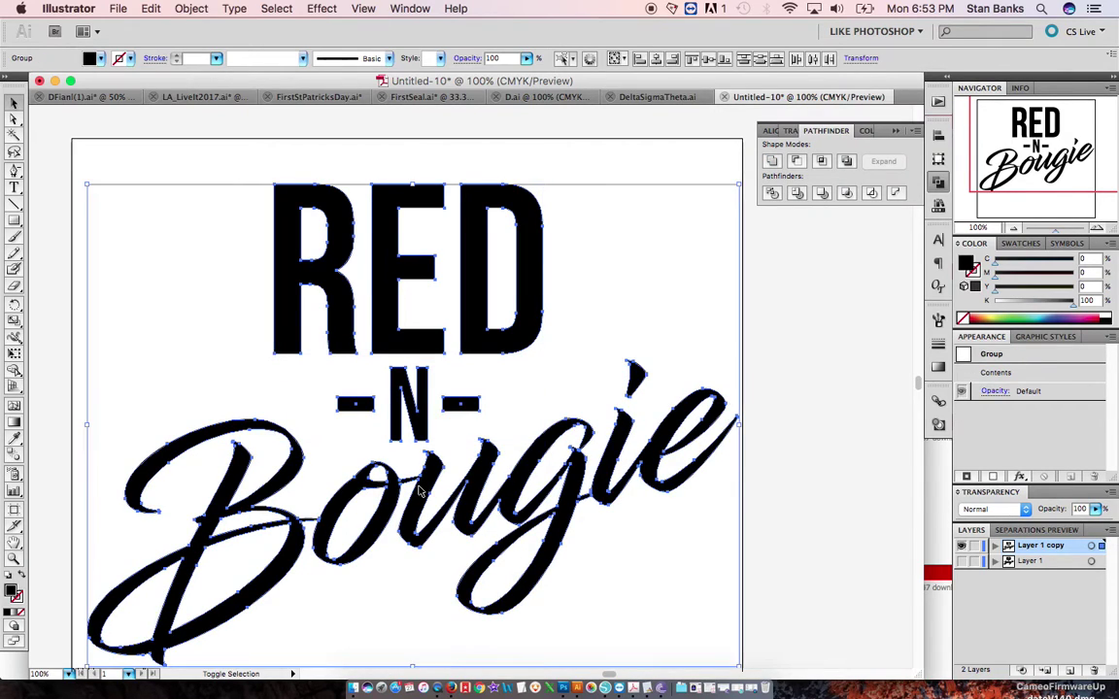
left_click(655, 59)
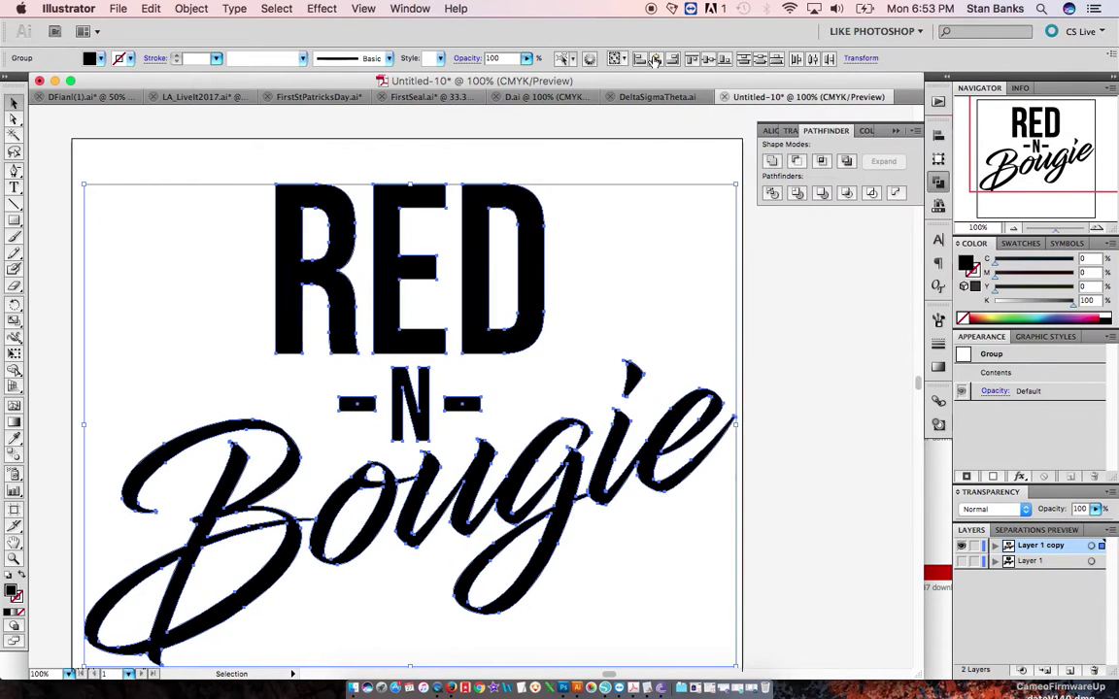
left_click(691, 335)
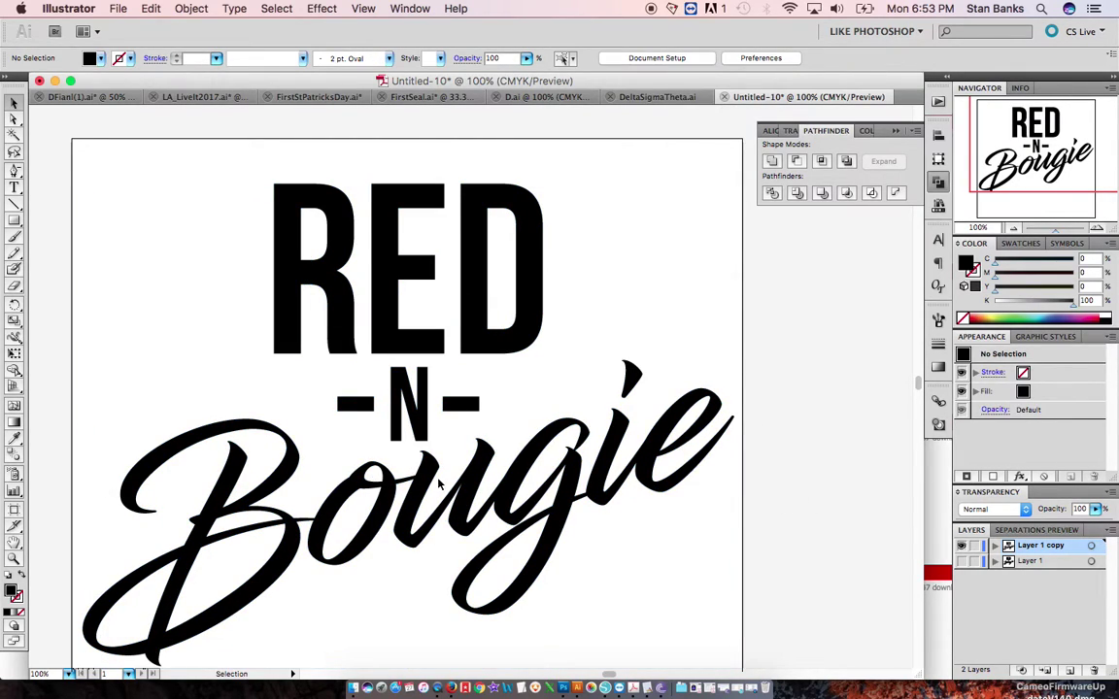
Nudge RED vertically to fine-tune its gap above the N, ending slightly higher than before.
left_click(446, 344)
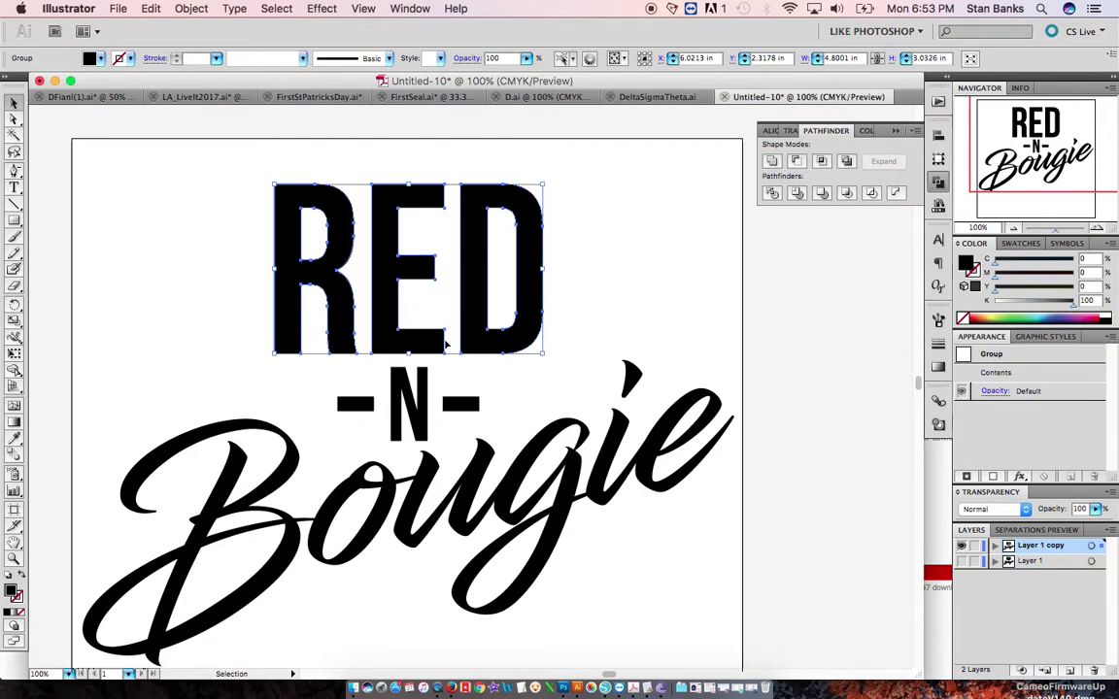
key("Down")
key("Down")
key("Down")
key("Down")
key("Down")
key("Down")
key("Down")
key("Down")
key("Down")
key("Down")
key("Up")
key("Down")
key("shift+Up")
key("shift+Up")
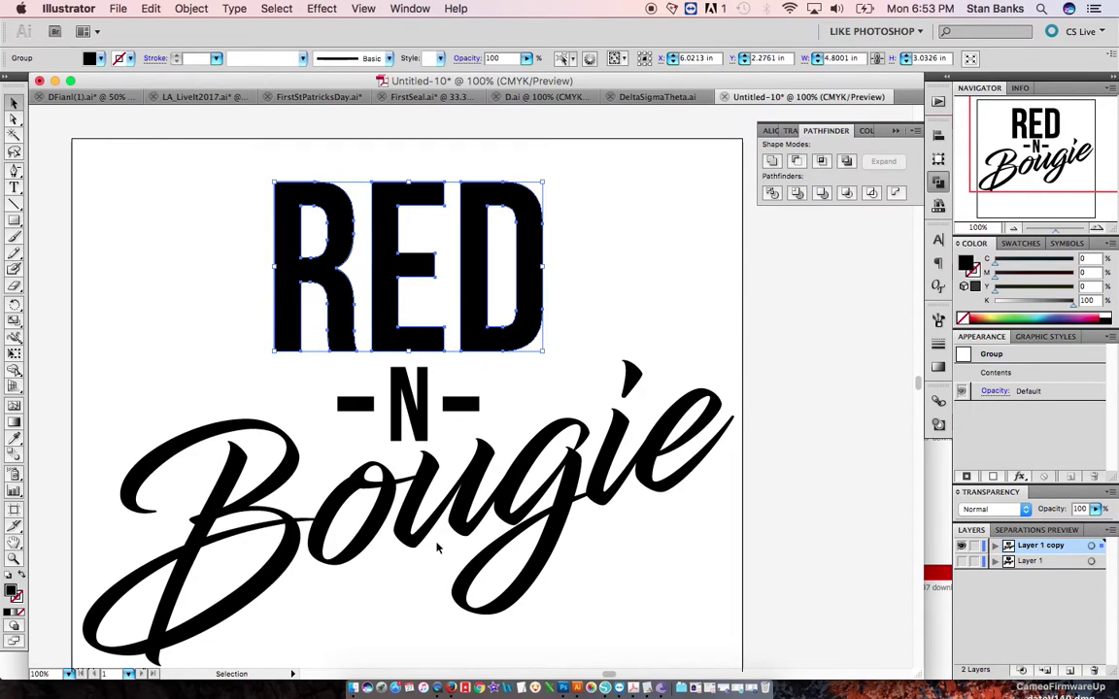
Thicken the Bougie lettering with an 8 pt black stroke.
left_click(467, 512)
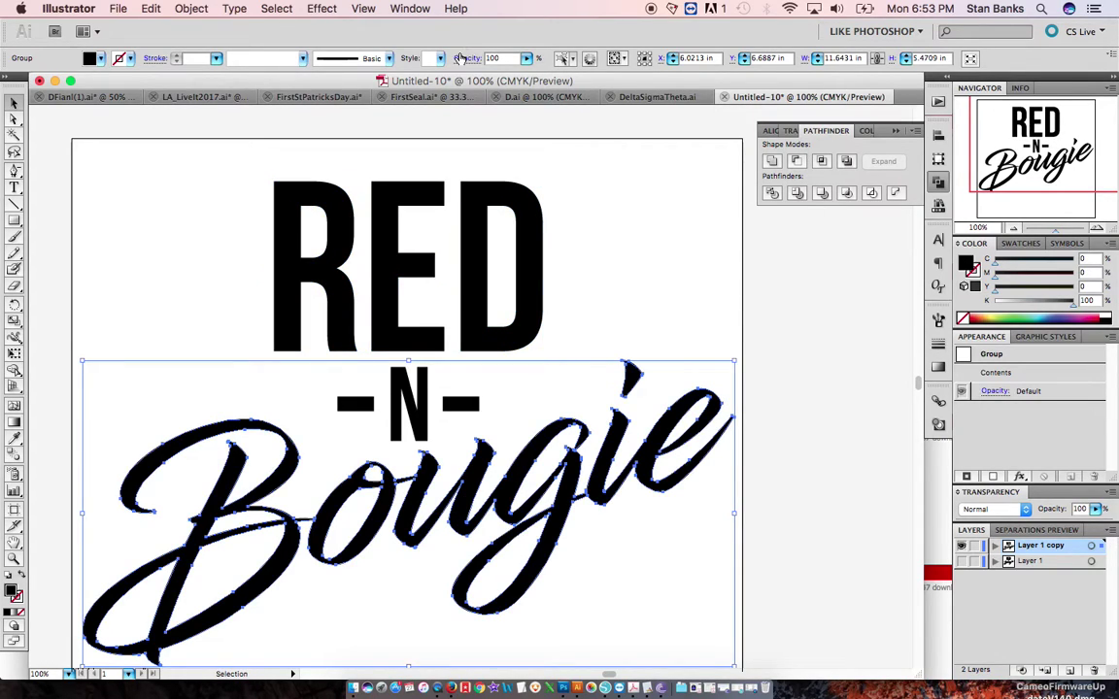
scroll(587, 175, "down", 1)
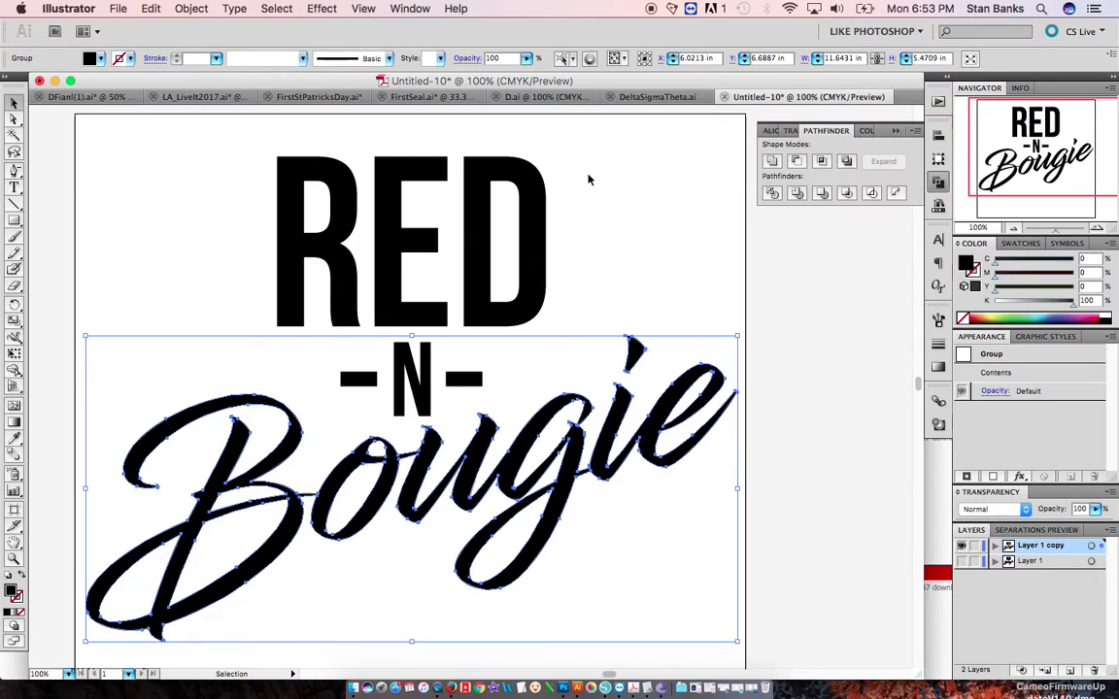
left_click(215, 59)
left_click(211, 208)
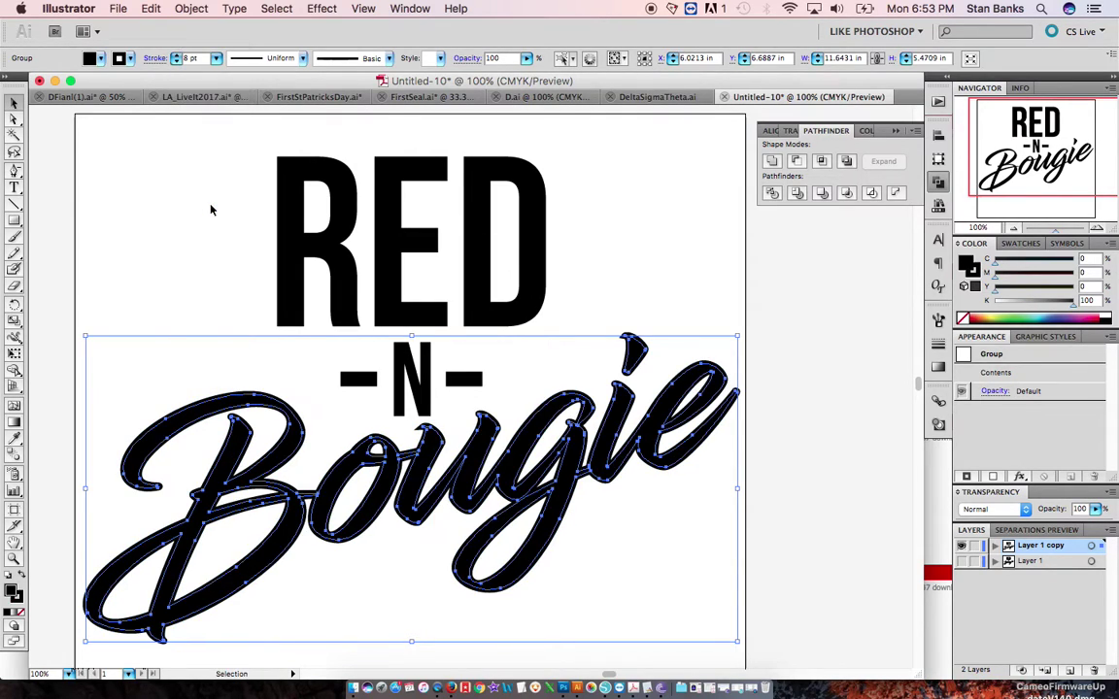
left_click(243, 321)
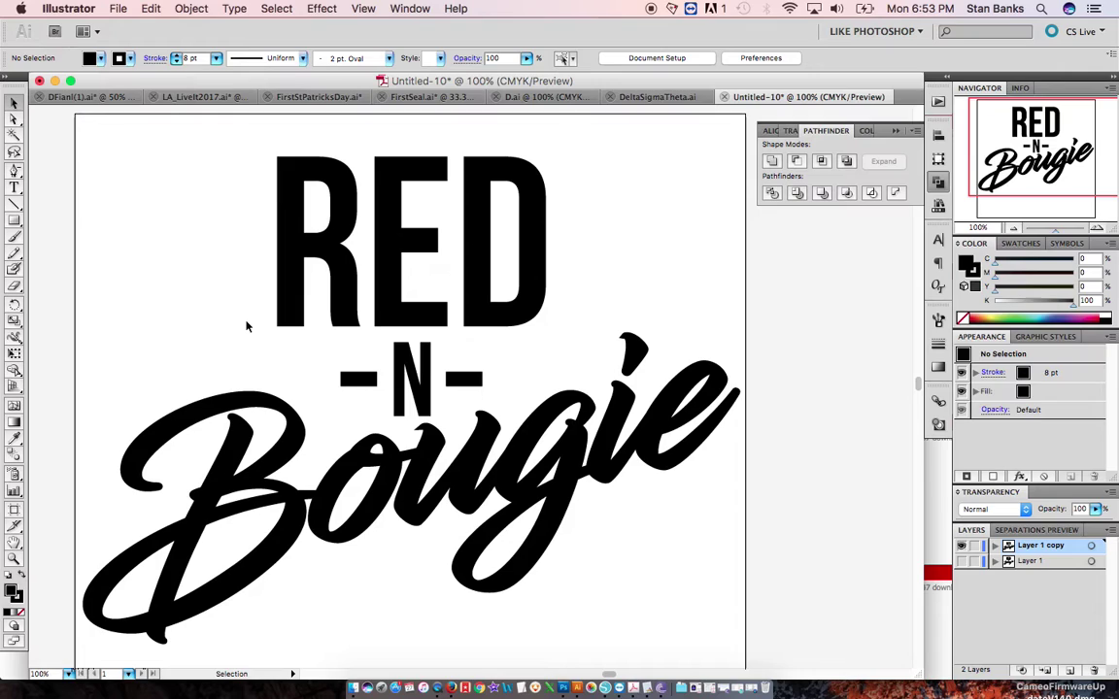
Set the stroke weight of the Bougie lettering to 18 pt.
left_click(214, 57)
left_click(216, 152)
left_click(222, 418)
left_click(218, 59)
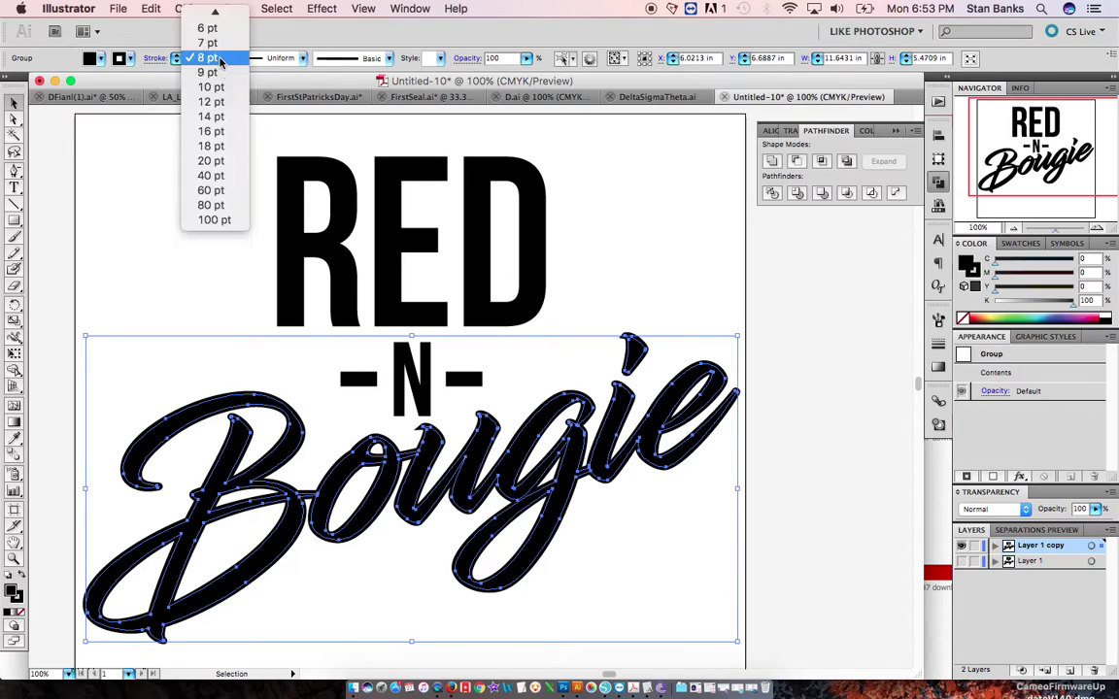
left_click(216, 145)
left_click(223, 257)
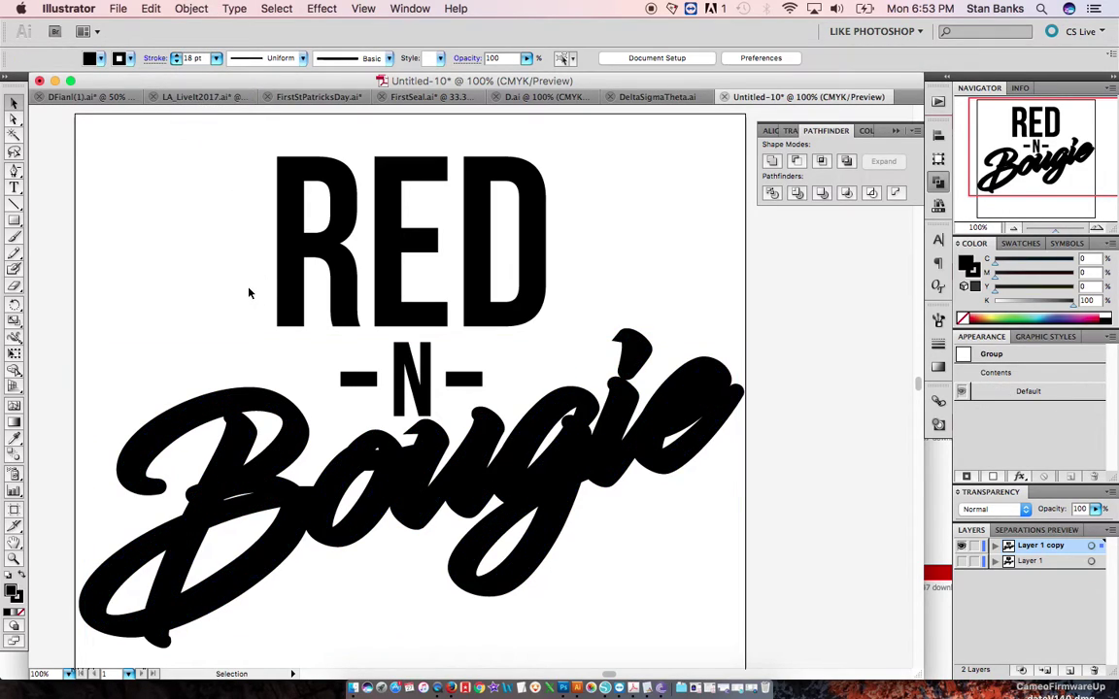
Set the stroke weight of the Bougie lettering to 10 pt.
left_click(219, 59)
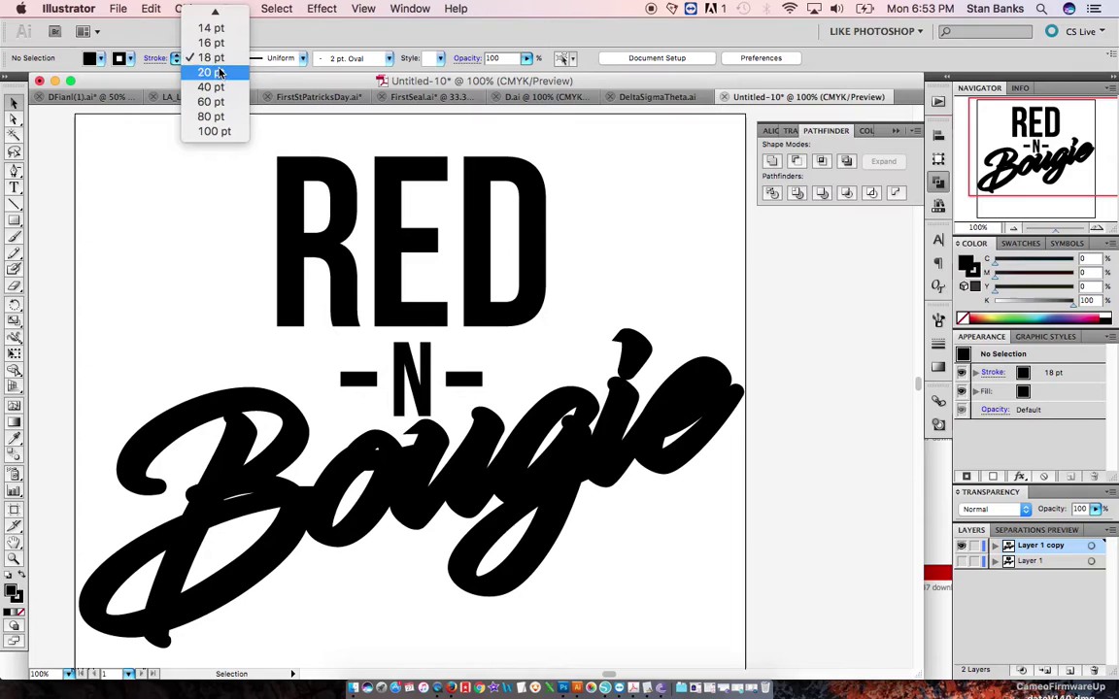
left_click(212, 69)
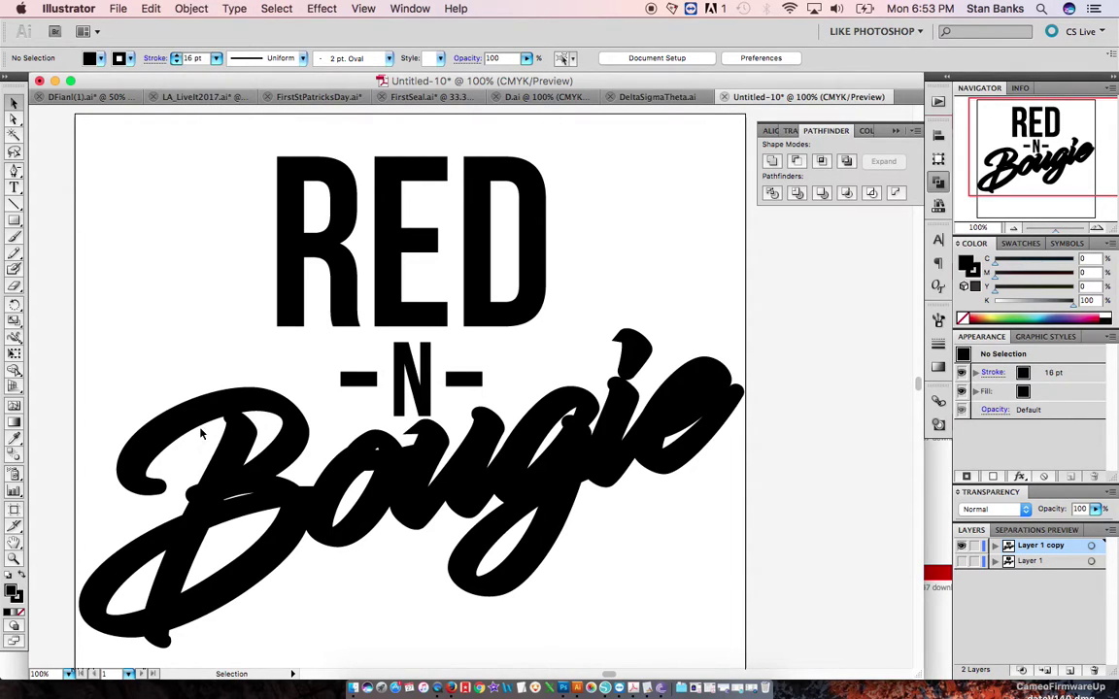
left_click(204, 398)
left_click(216, 58)
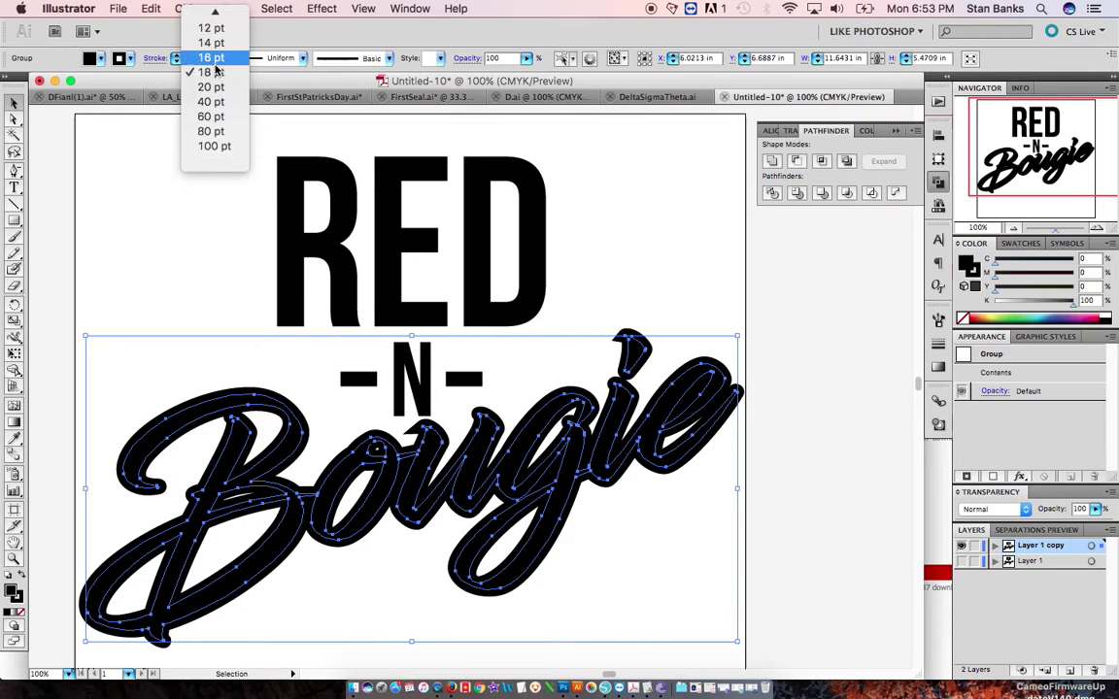
scroll(210, 83, "up", 3)
left_click(211, 117)
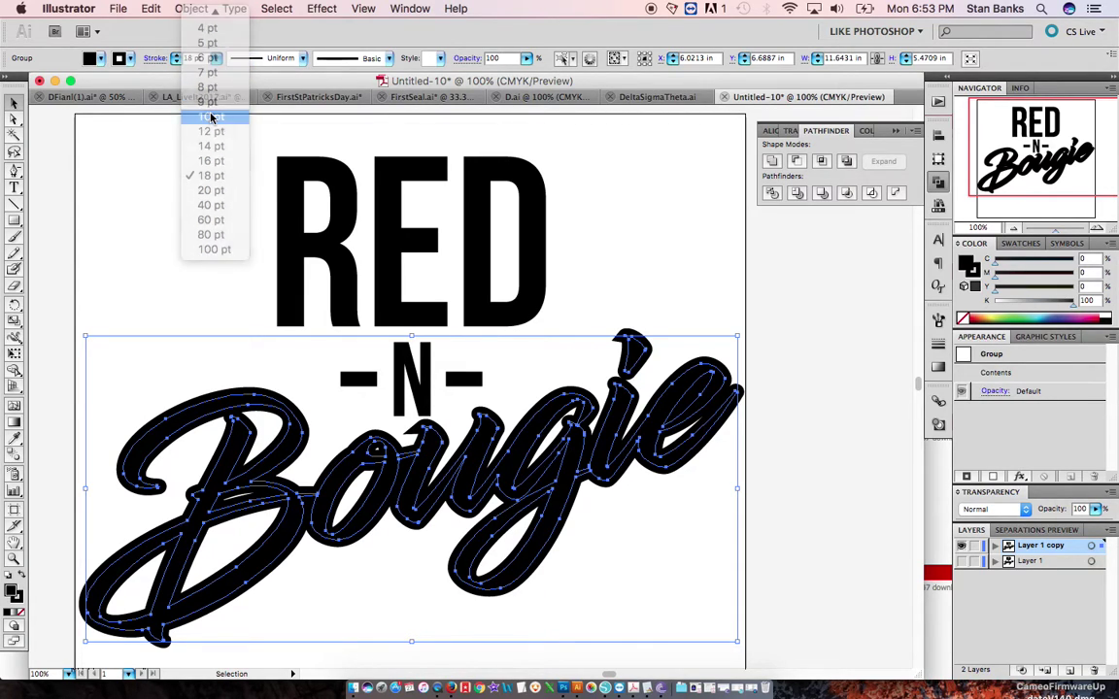
left_click(217, 246)
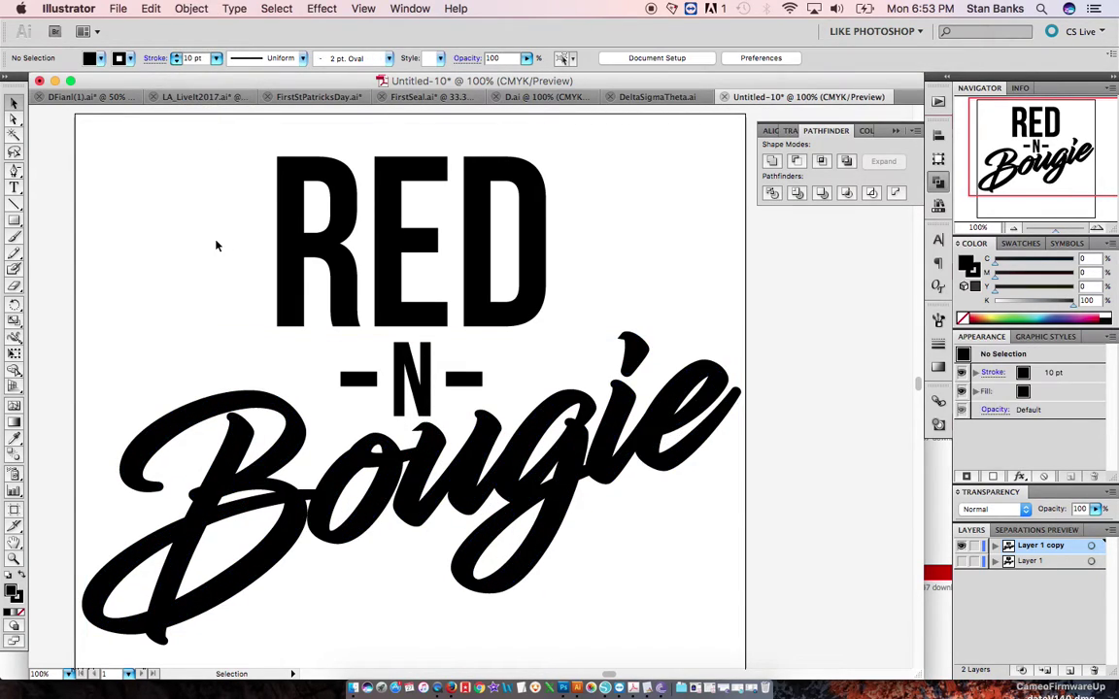
scroll(450, 441, "left", 3)
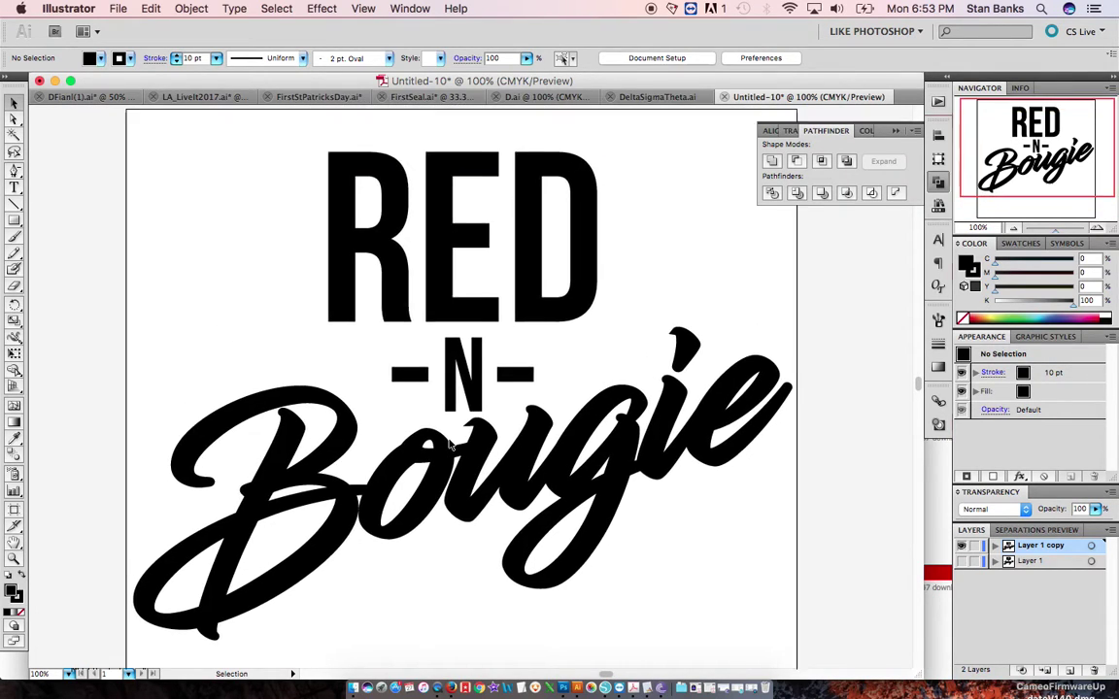
Outline the stroke of the Bougie lettering and unite the resulting shapes with the letter fills.
left_click(450, 280)
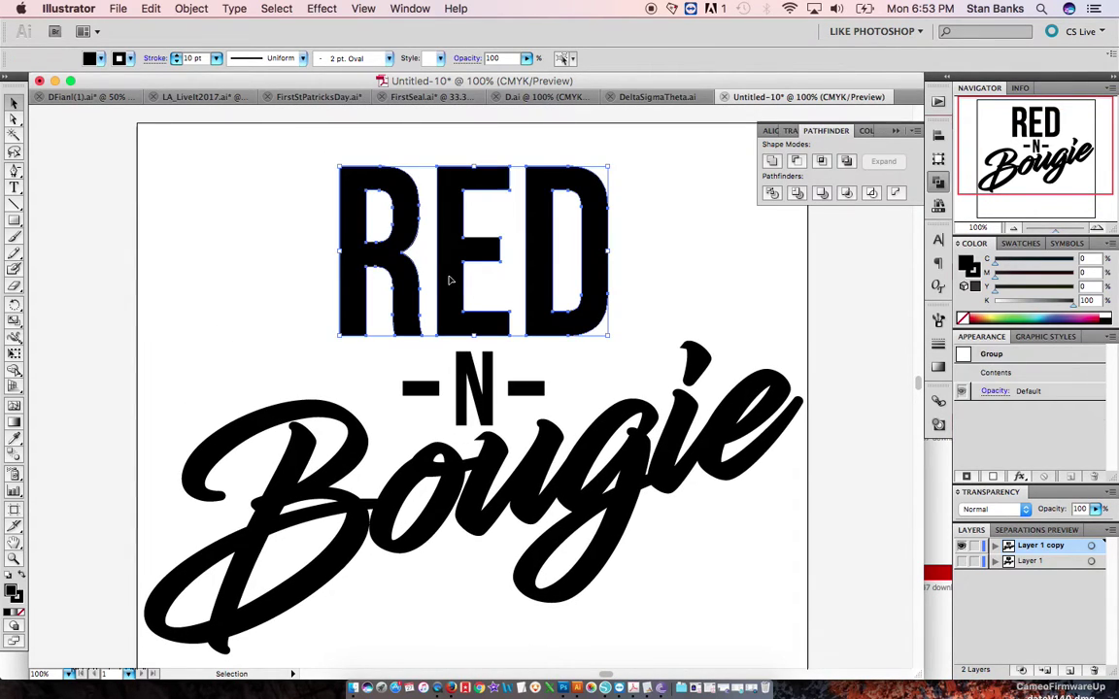
left_click(648, 406)
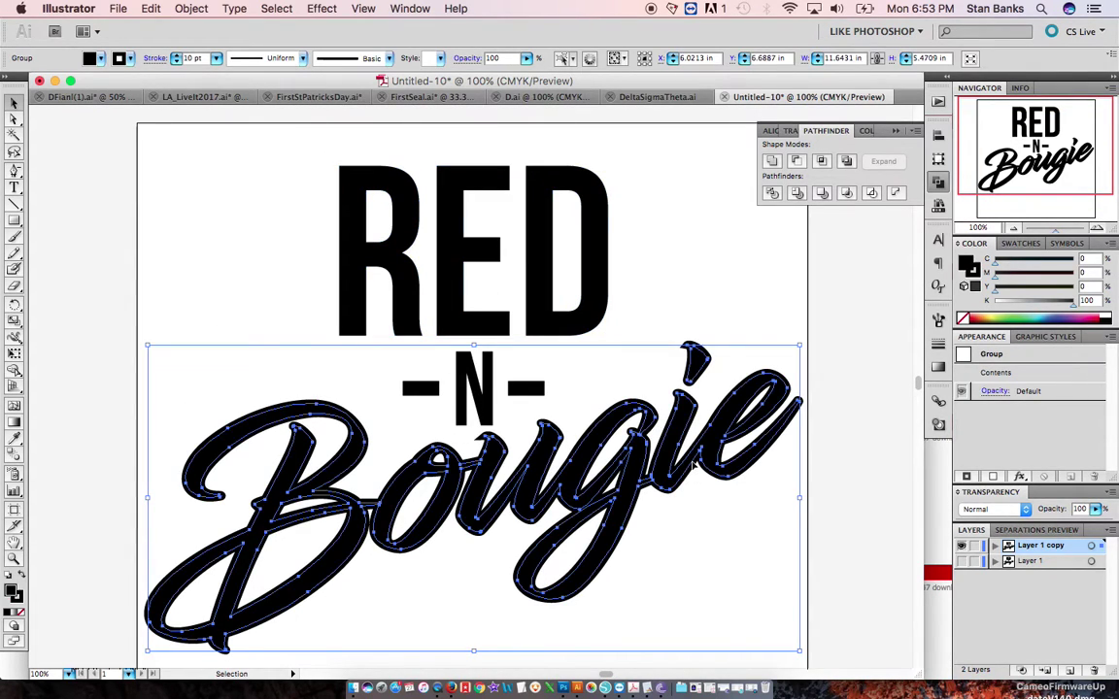
left_click(188, 9)
mouse_move(282, 301)
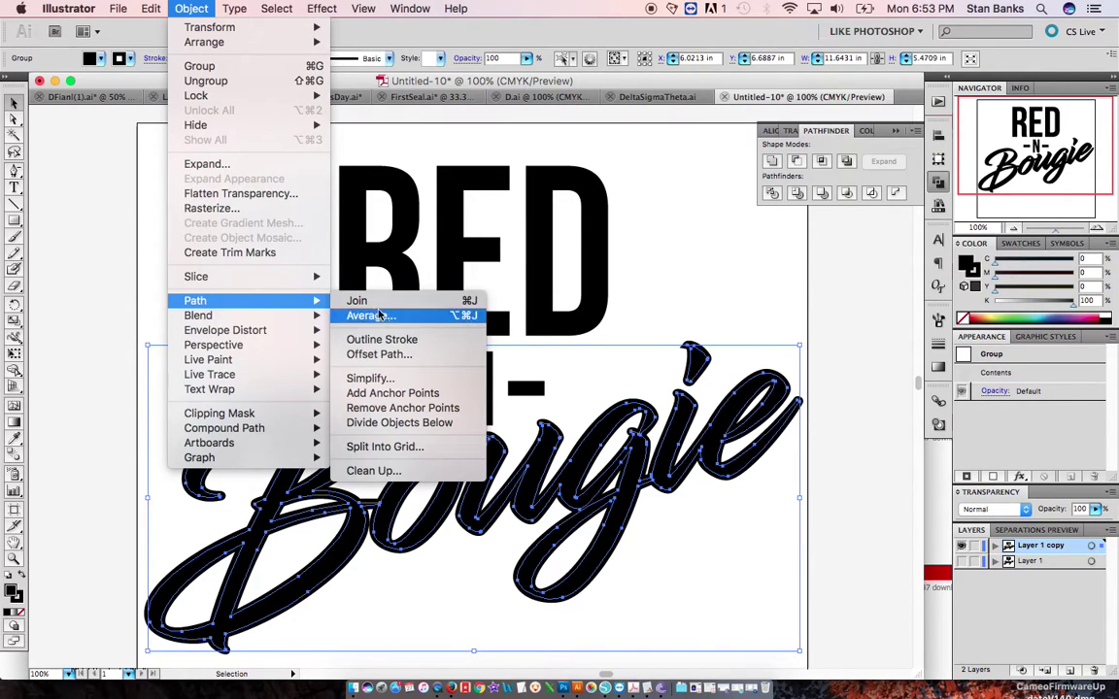
left_click(381, 339)
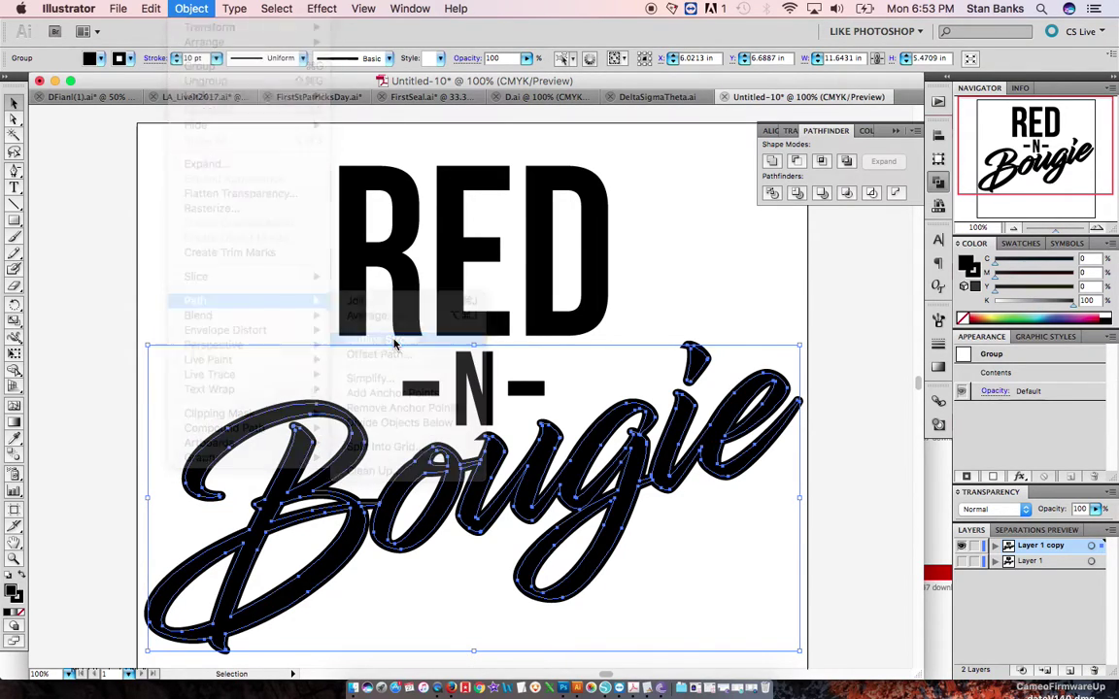
left_click(777, 163)
left_click(699, 252)
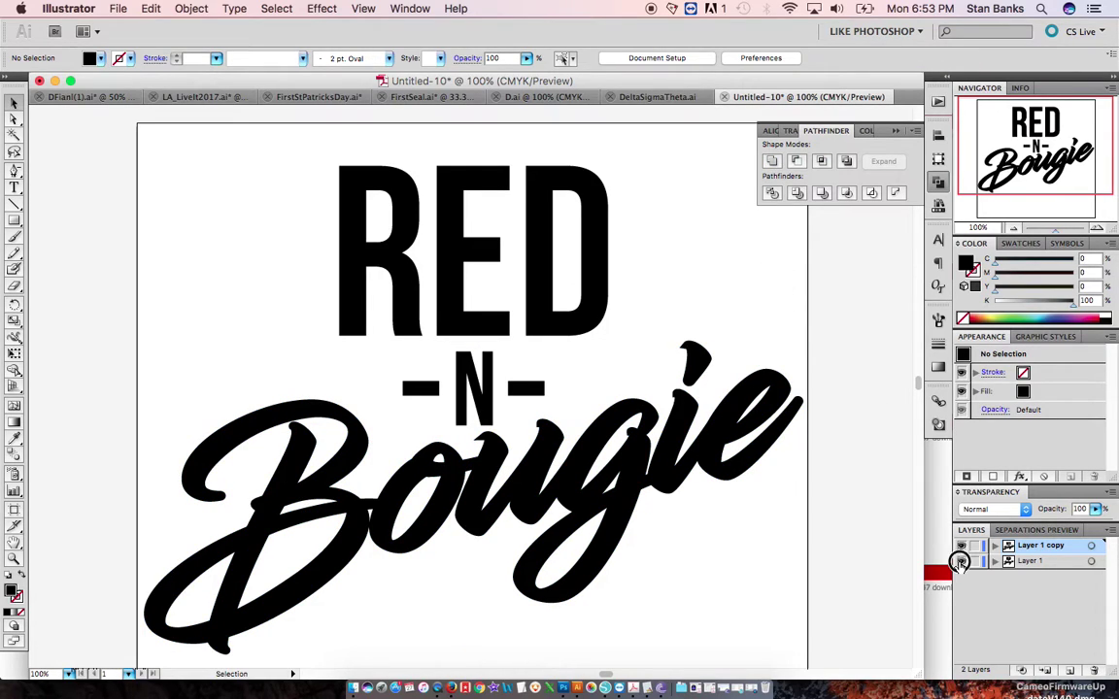
Compare the thickened lettering on Layer 1 copy with the original on Layer 1 by toggling their visibility, leaving only Layer 1 copy shown.
left_click(960, 562)
left_click(961, 544)
left_click(961, 545)
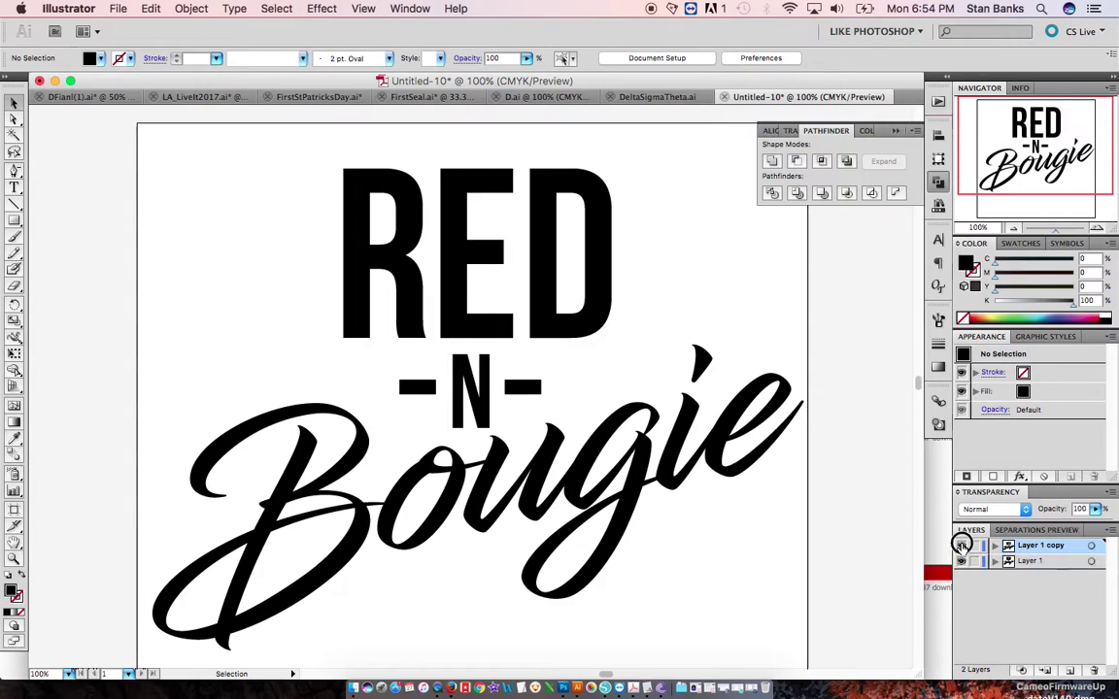
left_click(961, 545)
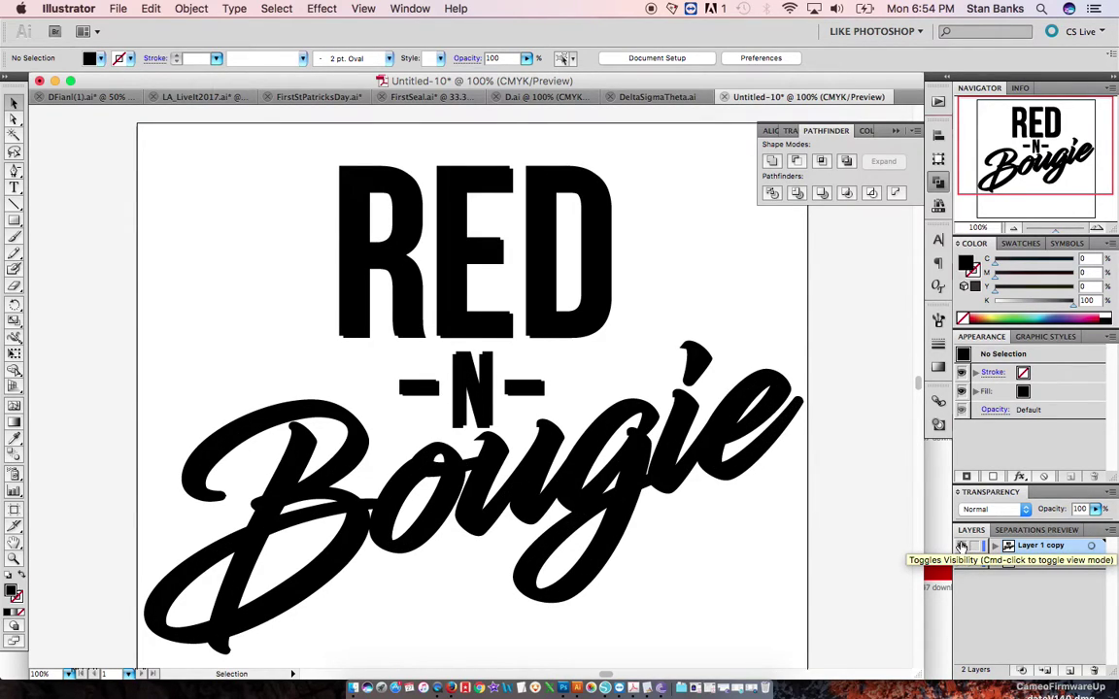
left_click(961, 546)
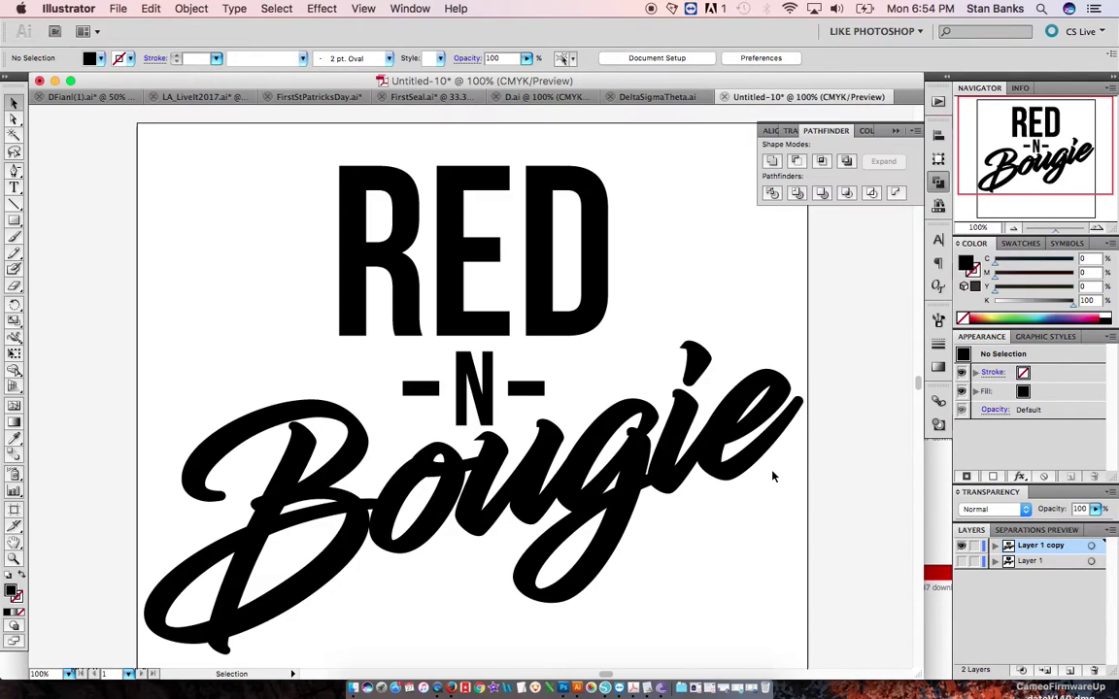
Nudge the Bougie lettering vertically to adjust its gap below the N, ending slightly lower than before.
left_click(488, 399)
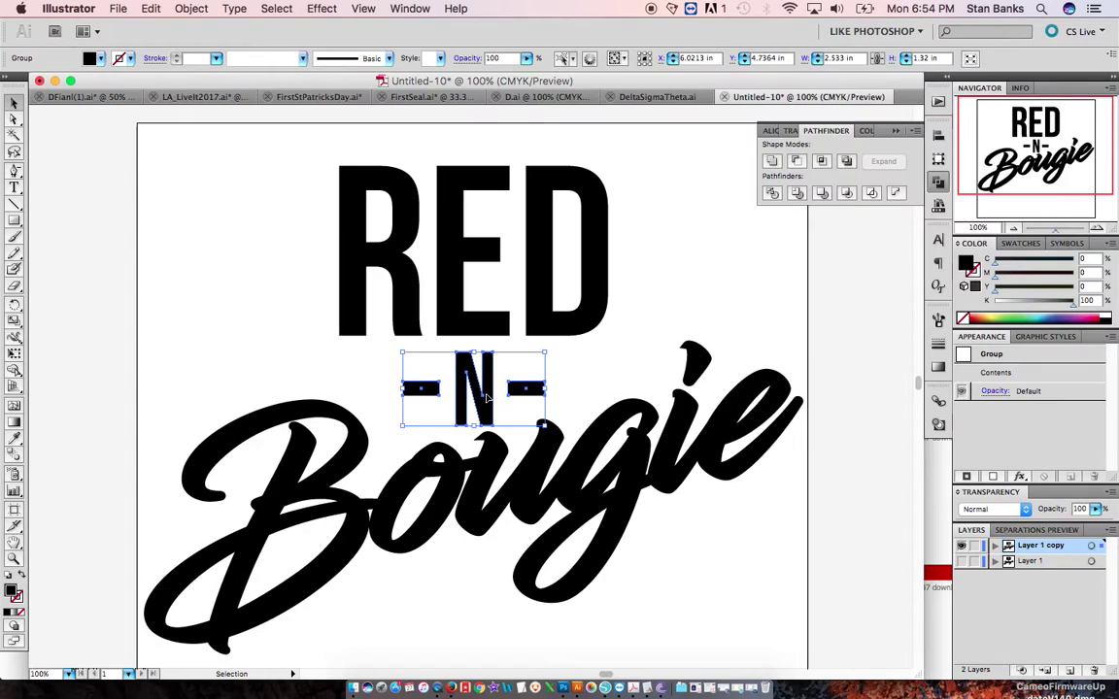
left_click(490, 439)
left_click(487, 452)
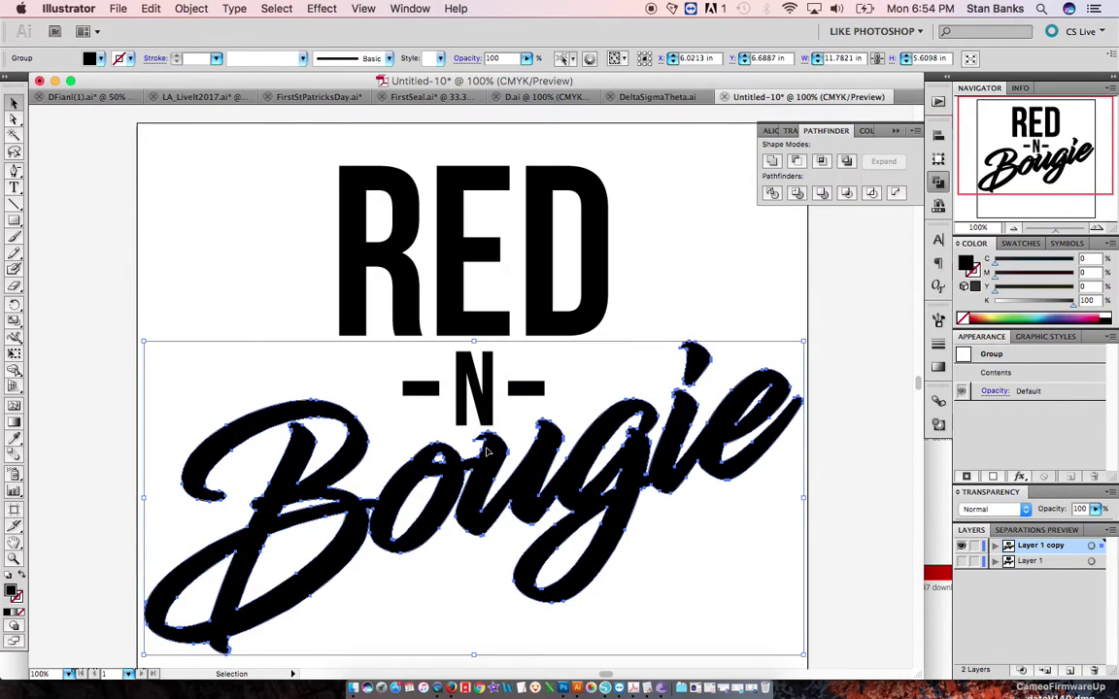
key("Up")
key("Up")
key("Up")
key("Up")
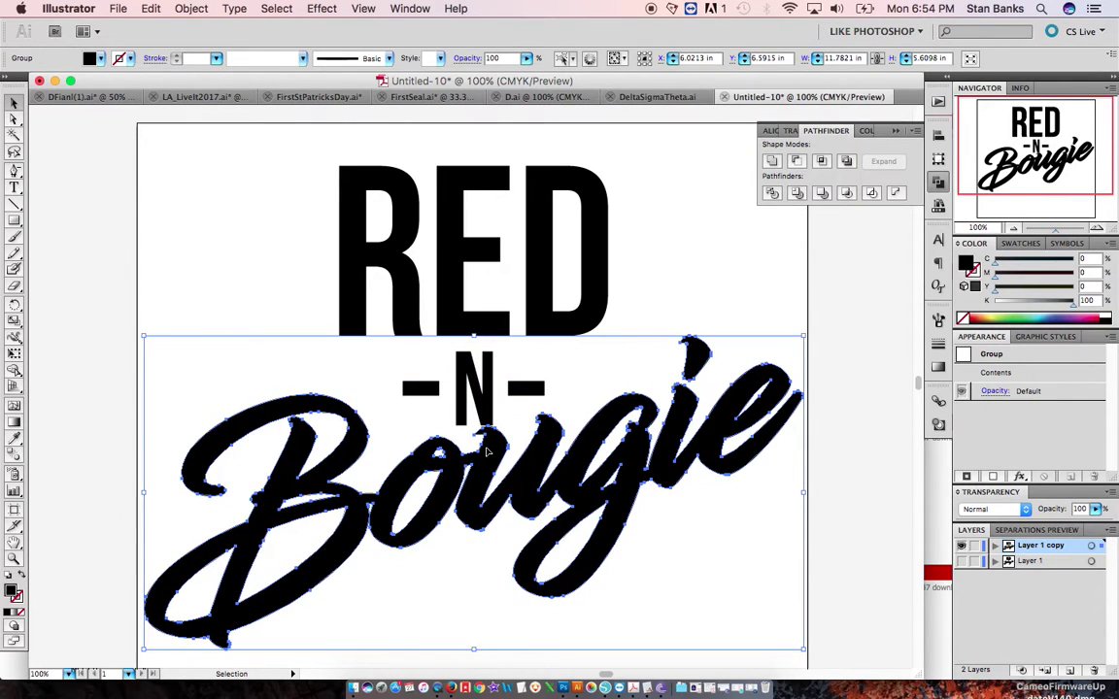
key("shift+Down")
key("shift+Down")
left_click(837, 510)
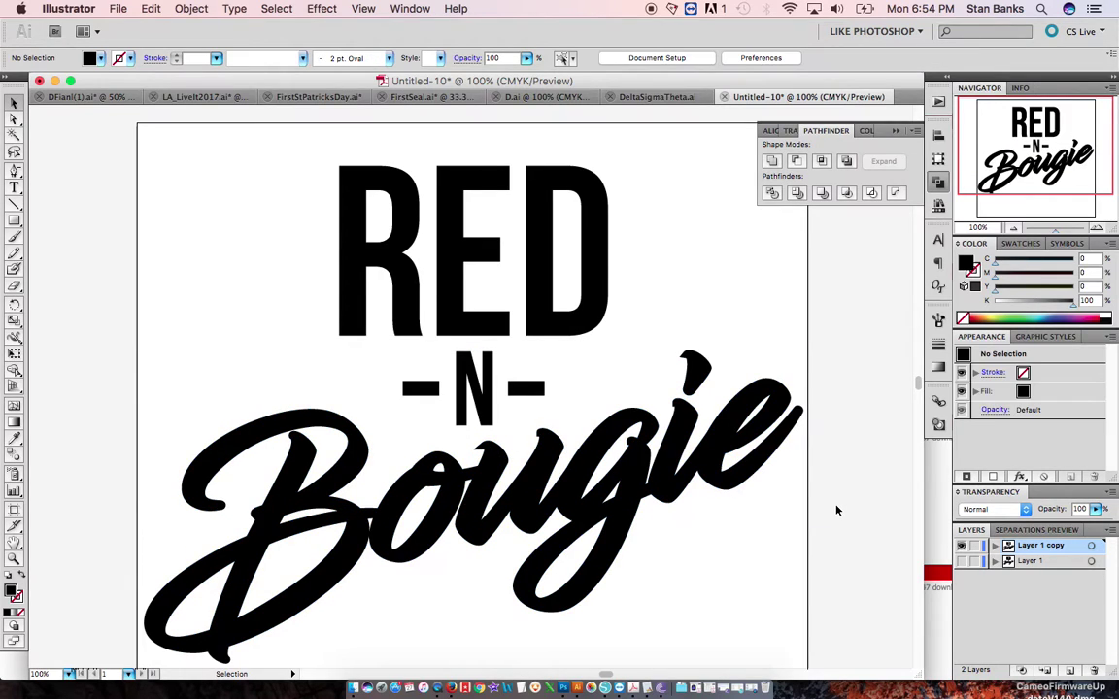
scroll(836, 510, "down", 3)
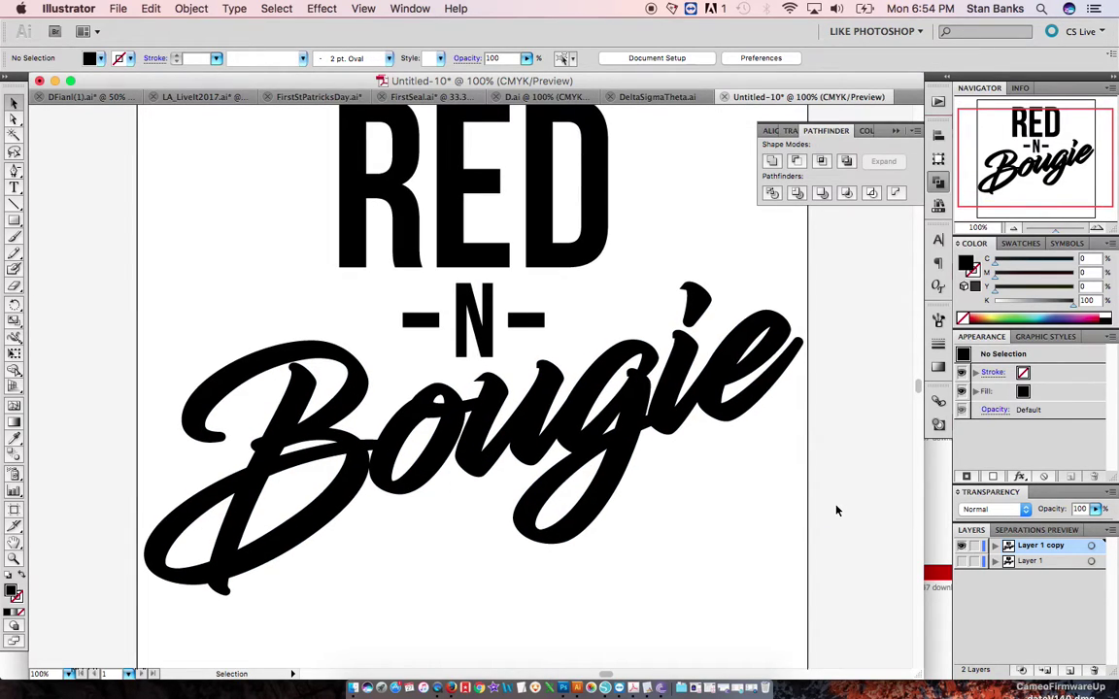